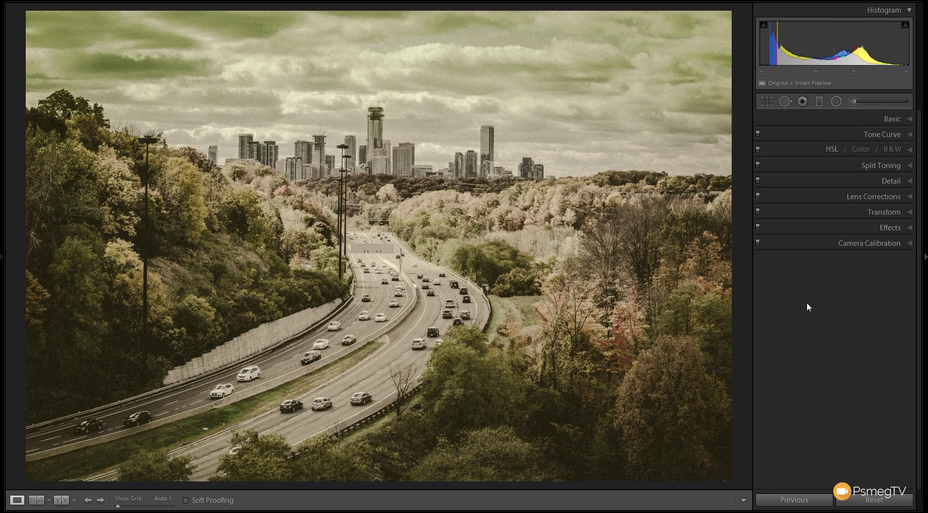
# Step: Reset the photo's develop edits and set the white balance to Temp +12 and Tint -22
pyautogui.click(882, 502)
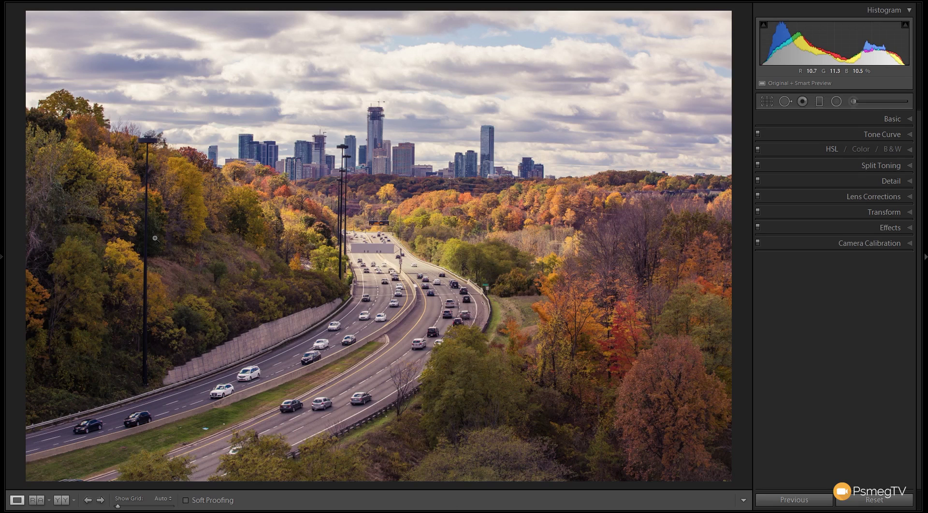
pyautogui.click(893, 119)
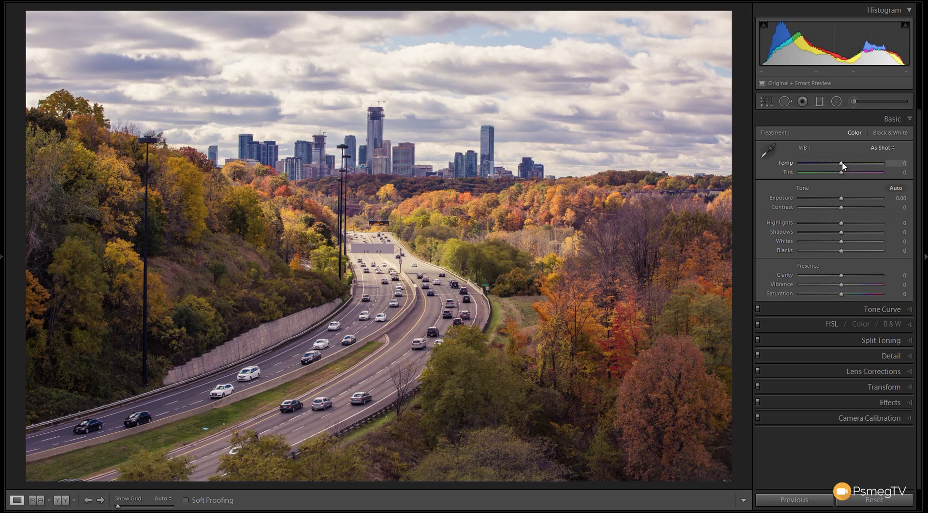
pyautogui.moveTo(842, 162); pyautogui.dragTo(845, 160)
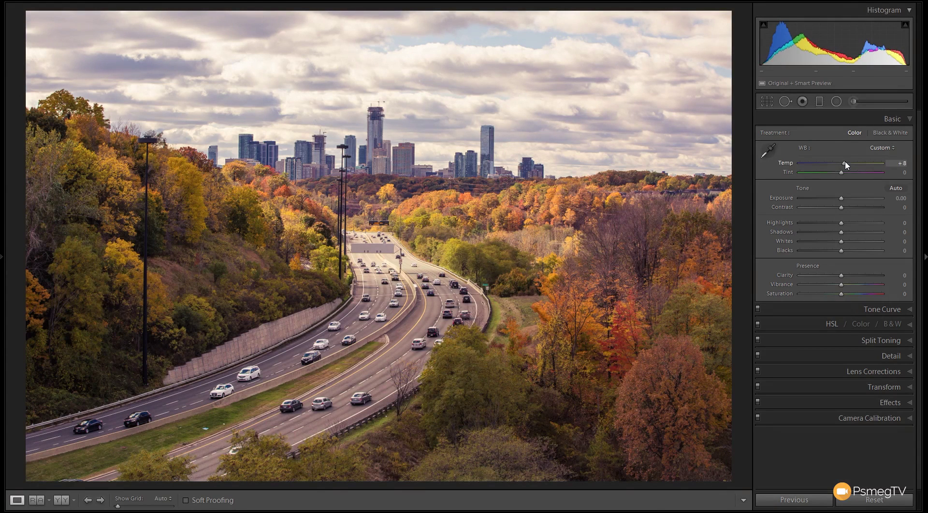
pyautogui.moveTo(845, 161); pyautogui.dragTo(847, 160)
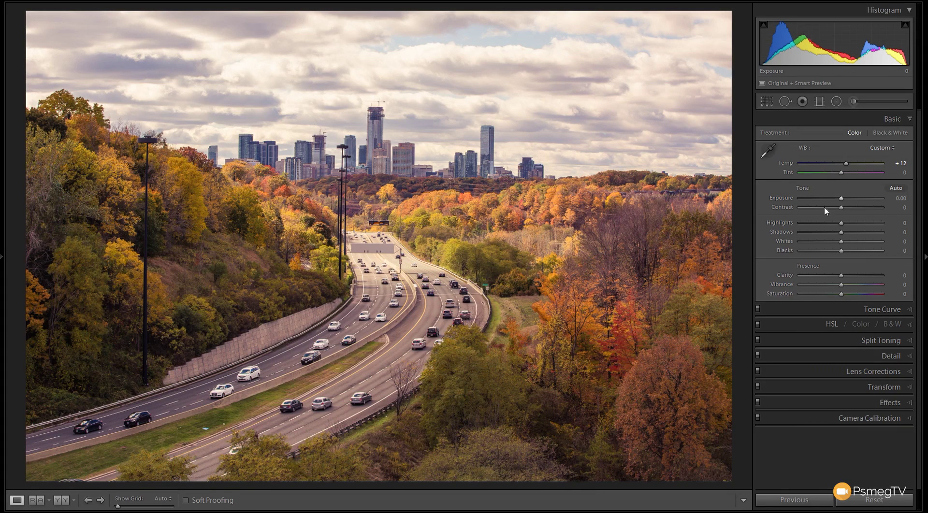
pyautogui.moveTo(841, 172); pyautogui.dragTo(833, 172)
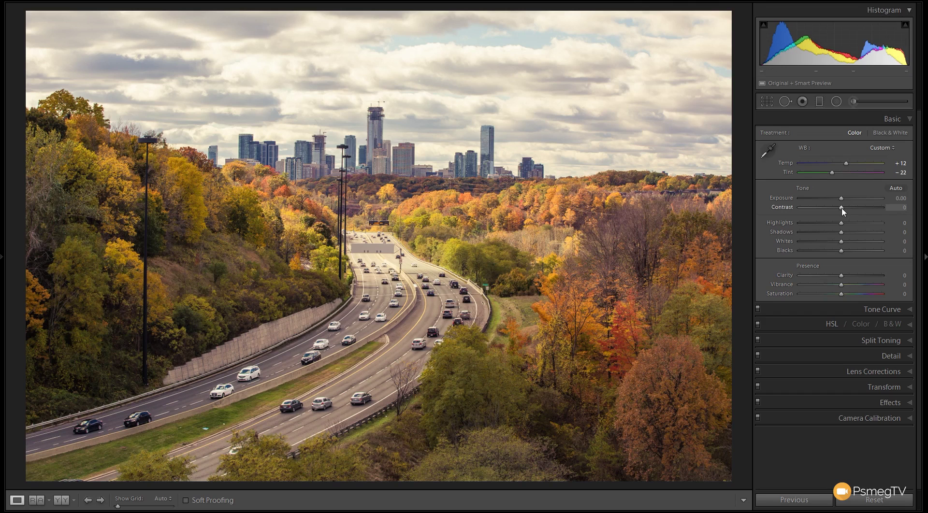
# Step: Set the basic tone to Contrast -68, Highlights +16, Shadows -5, Whites -29 and Blacks -40
pyautogui.moveTo(841, 208); pyautogui.dragTo(815, 215)
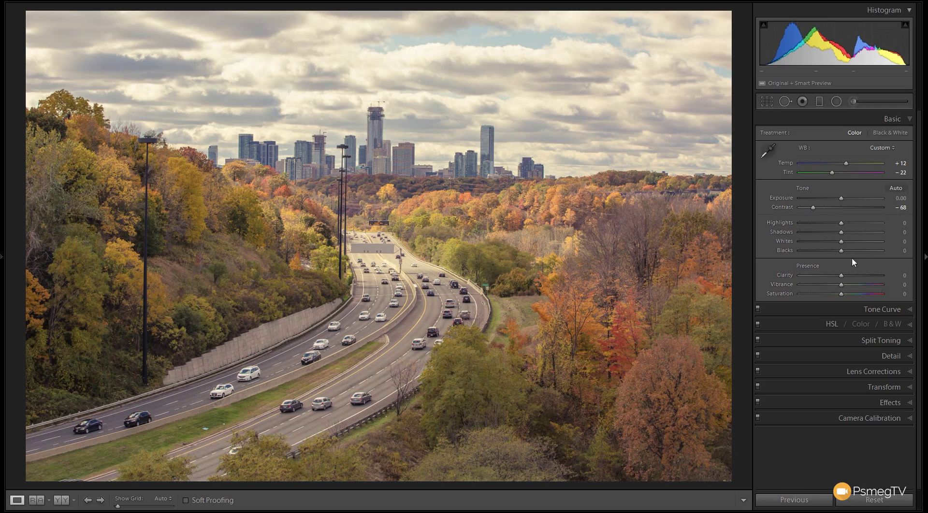
pyautogui.moveTo(842, 223); pyautogui.dragTo(848, 224)
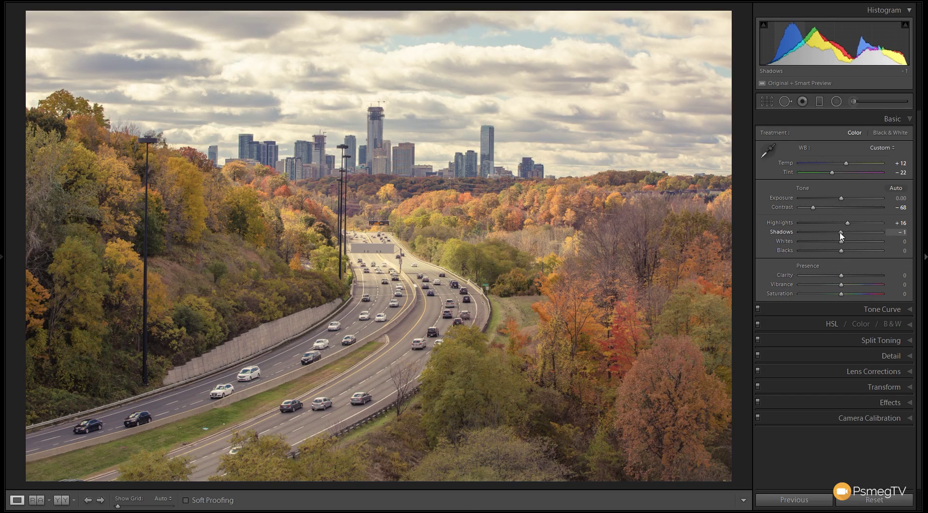
pyautogui.moveTo(841, 235); pyautogui.dragTo(839, 233)
pyautogui.moveTo(840, 244); pyautogui.dragTo(830, 244)
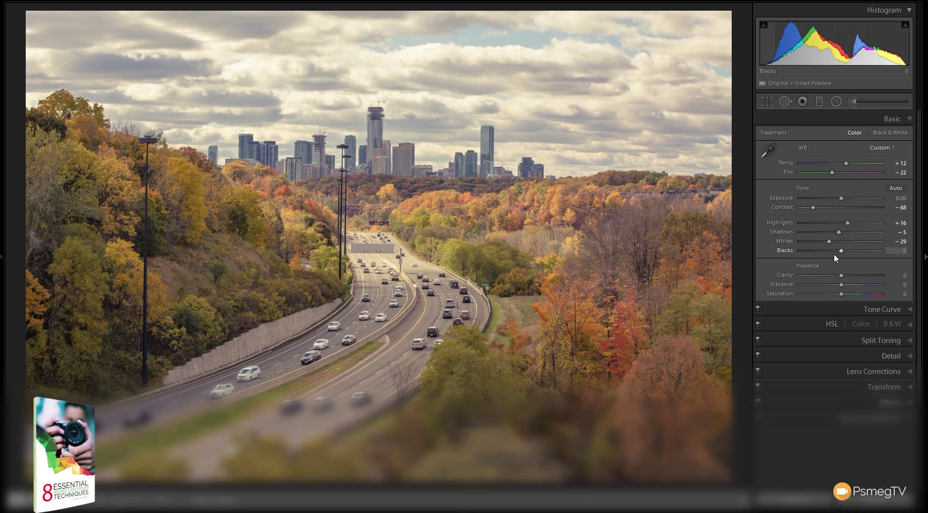
pyautogui.moveTo(846, 251); pyautogui.dragTo(826, 251)
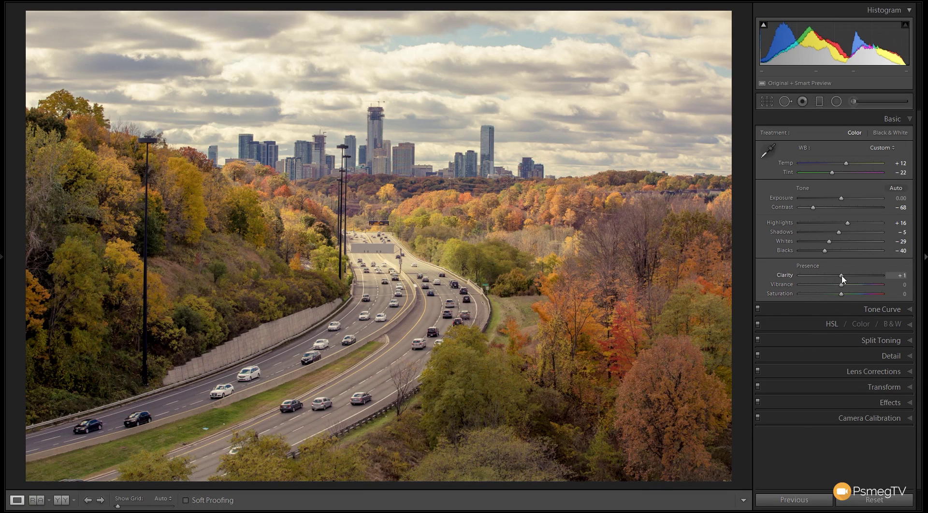
# Step: Set the presence values to Clarity +34, Vibrance -42 and Saturation -40
pyautogui.moveTo(842, 277); pyautogui.dragTo(856, 280)
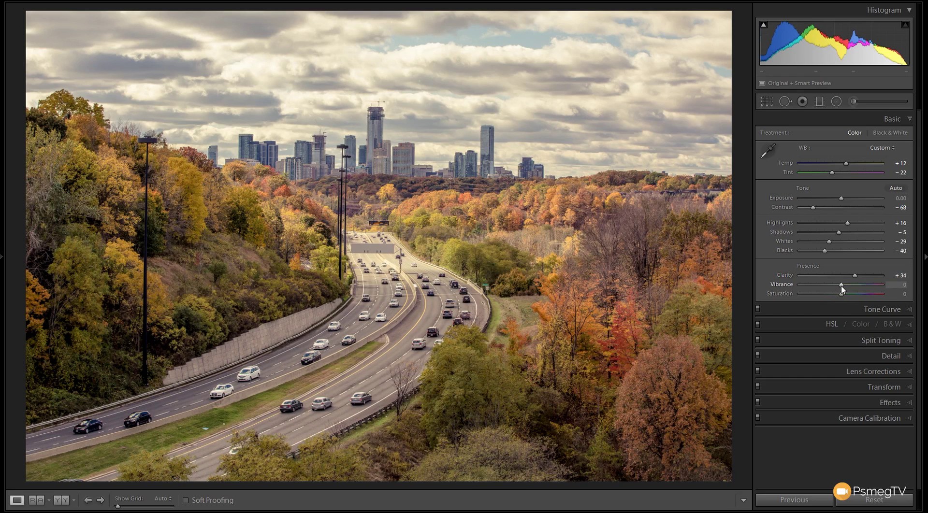
pyautogui.moveTo(842, 286); pyautogui.dragTo(823, 289)
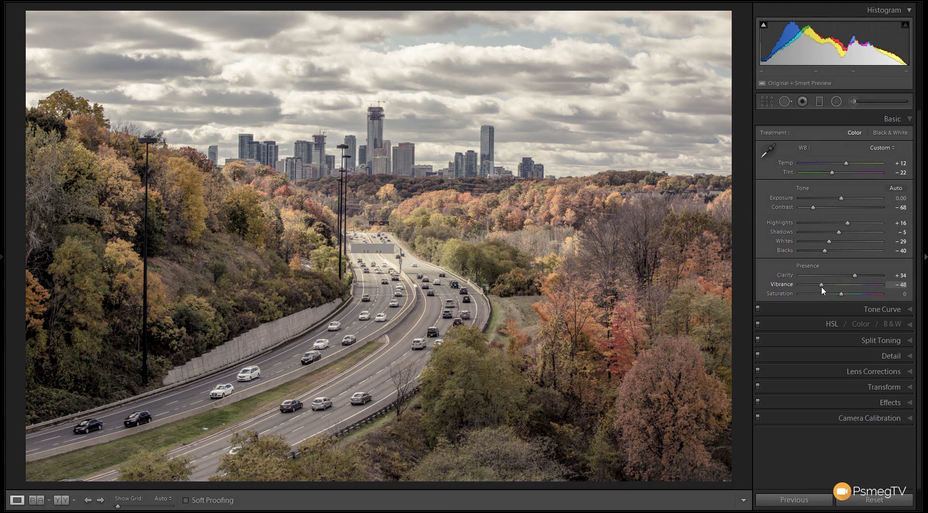
pyautogui.moveTo(823, 290); pyautogui.dragTo(826, 291)
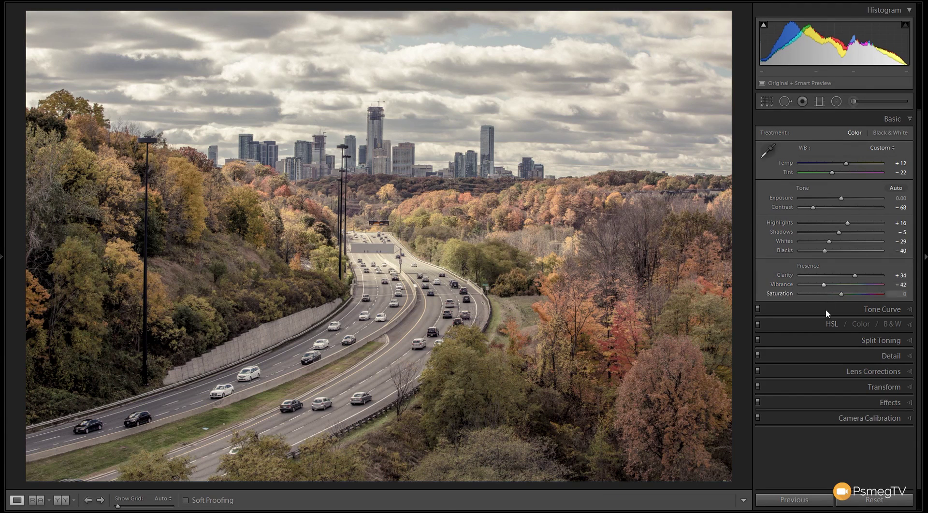
pyautogui.moveTo(841, 294); pyautogui.dragTo(826, 299)
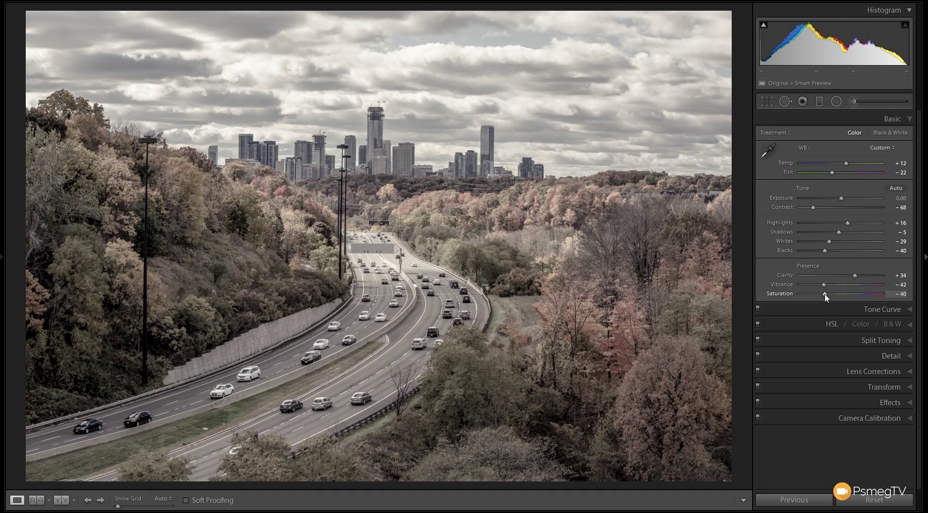
# Step: Add shadow, midtone and highlight points to the RGB tone curve and raise its black point for a faded look
pyautogui.click(886, 310)
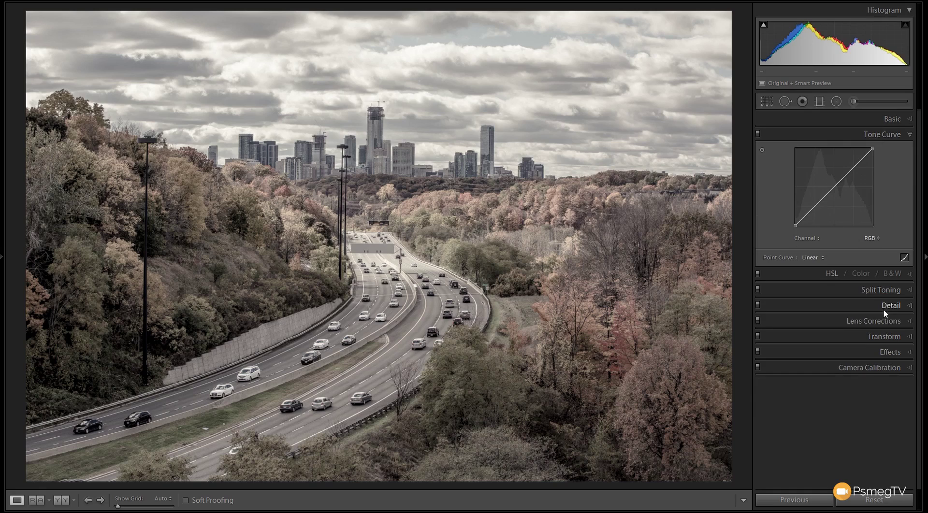
pyautogui.click(817, 205)
pyautogui.click(837, 184)
pyautogui.click(857, 164)
pyautogui.moveTo(796, 222); pyautogui.dragTo(795, 217)
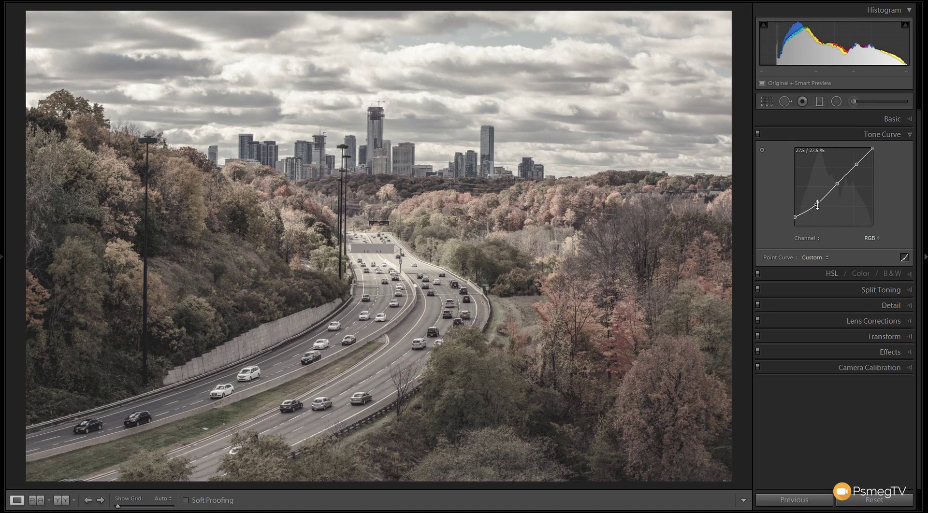
# Step: Refine the tone curve by lowering the shadow point slightly, raising the black point further and shifting the midtone point toward the shadows
pyautogui.moveTo(816, 205); pyautogui.dragTo(816, 206)
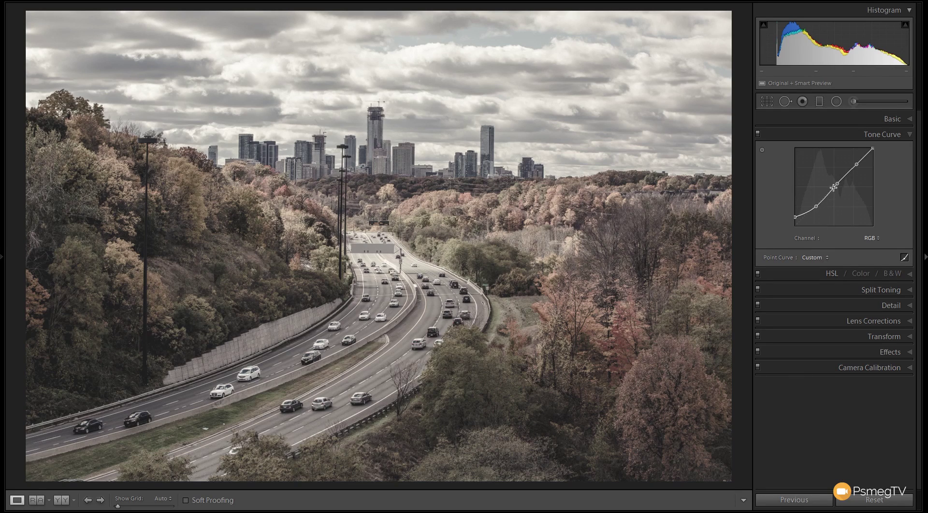
pyautogui.moveTo(795, 217); pyautogui.dragTo(795, 214)
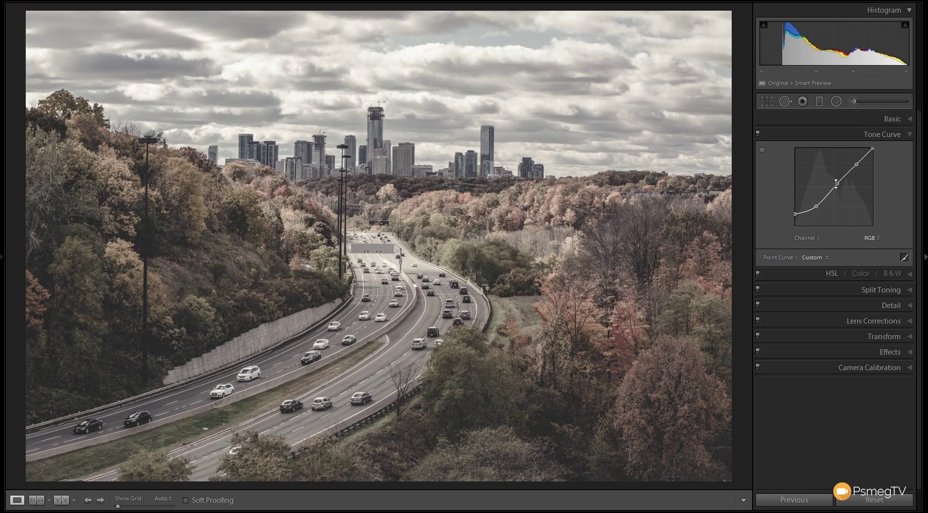
pyautogui.moveTo(837, 183); pyautogui.dragTo(834, 186)
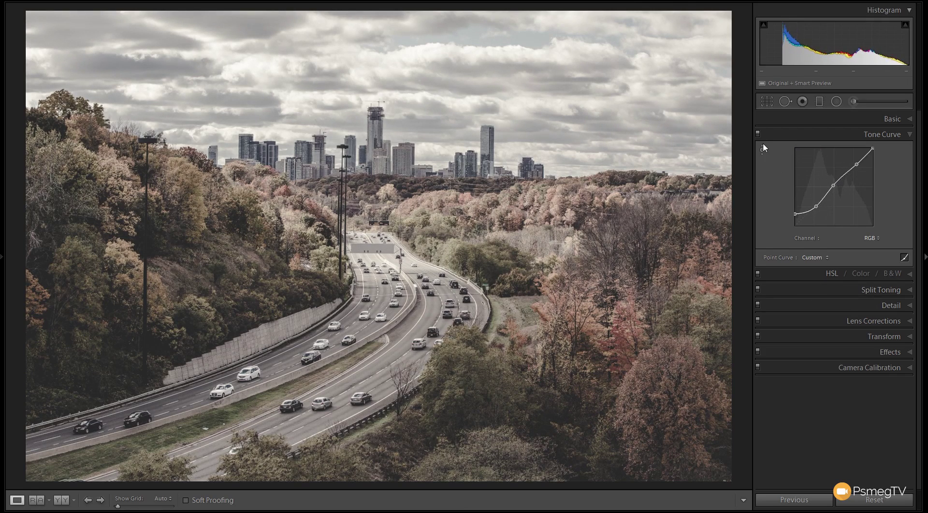
# Step: Compare the photo with and without the tone curve adjustment, leaving the adjustment enabled
pyautogui.click(758, 136)
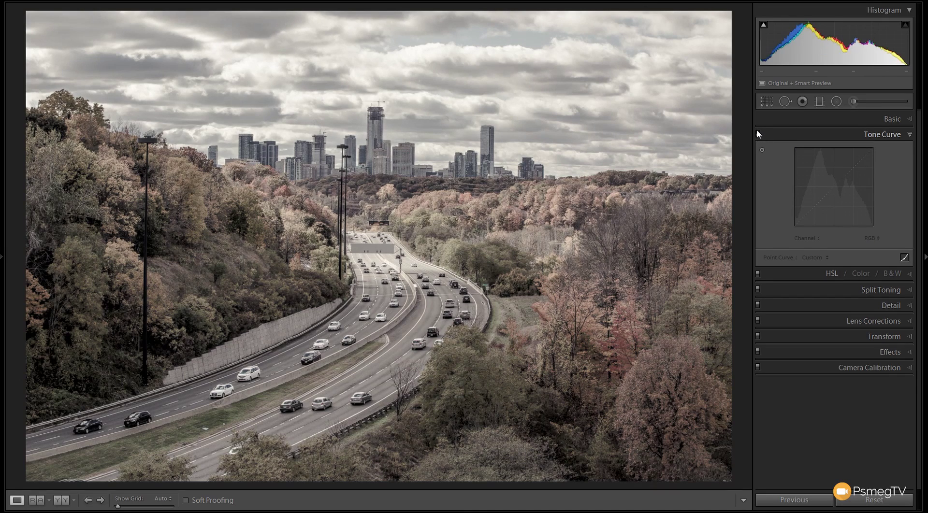
pyautogui.click(756, 129)
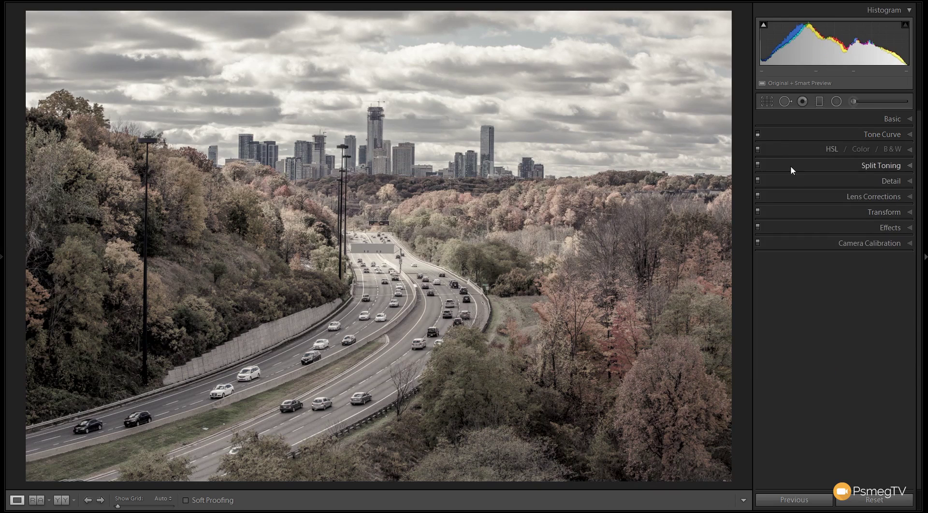
pyautogui.click(757, 131)
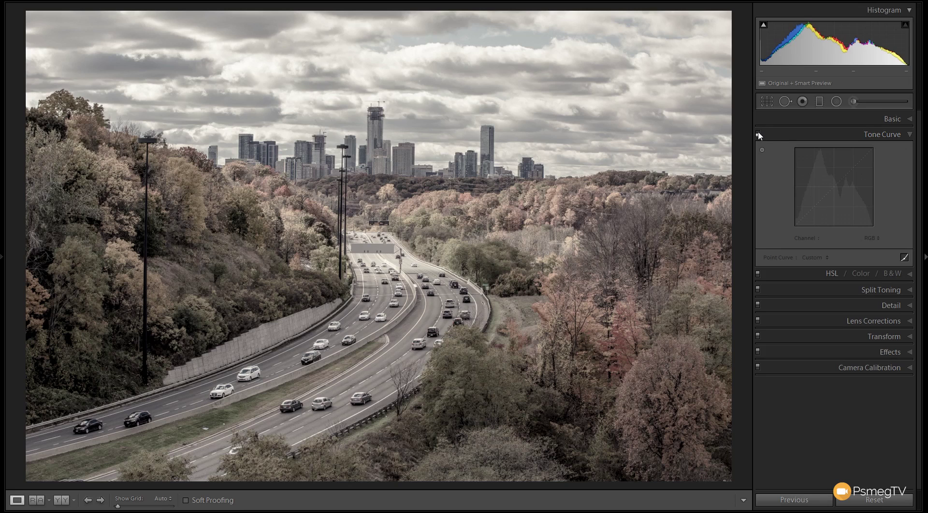
pyautogui.click(758, 132)
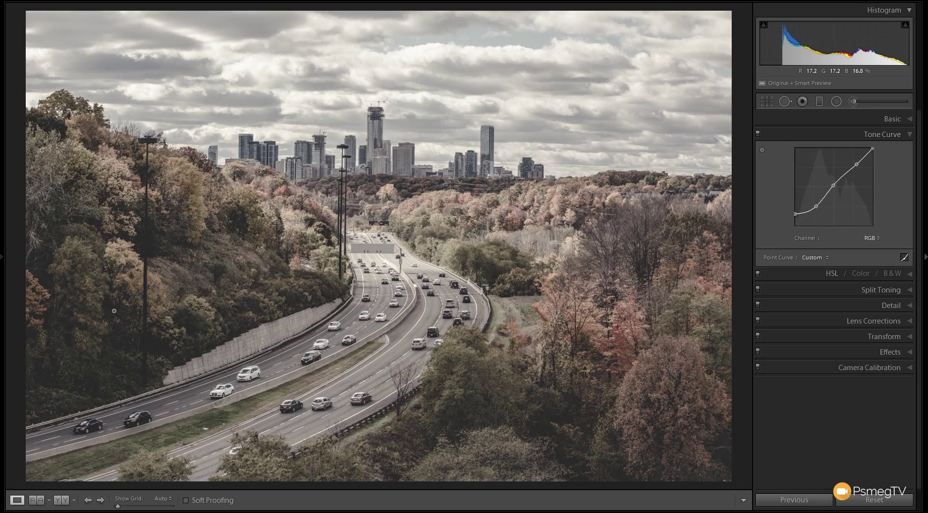
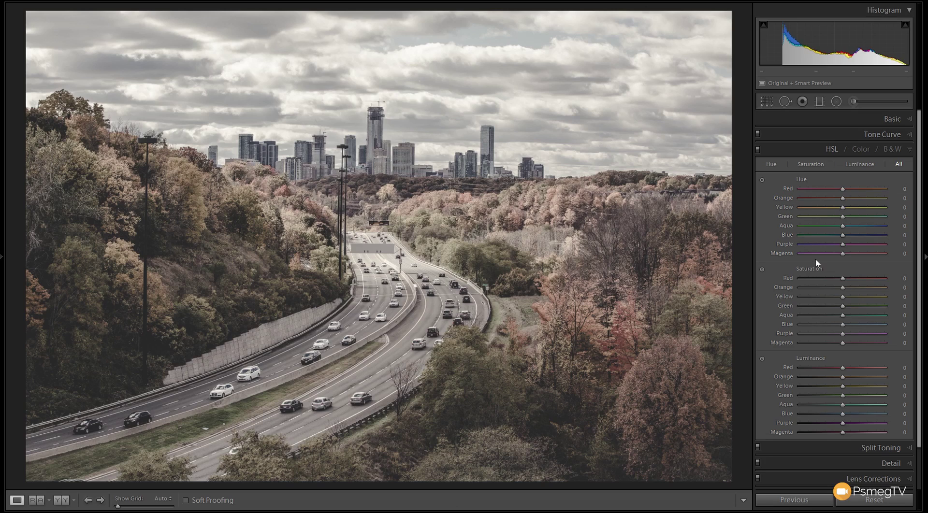
# Step: Set the HSL hue values to Red -38, Orange +27, Yellow +28 and Green +20
pyautogui.moveTo(843, 190)
pyautogui.mouseDown()
pyautogui.moveTo(823, 200)
pyautogui.moveTo(845, 201)
pyautogui.mouseUp()
pyautogui.moveTo(844, 199); pyautogui.dragTo(854, 198)
pyautogui.moveTo(844, 207)
pyautogui.mouseDown()
pyautogui.moveTo(855, 208)
pyautogui.moveTo(848, 218)
pyautogui.mouseUp()
pyautogui.moveTo(842, 254)
pyautogui.mouseDown()
pyautogui.moveTo(822, 254)
pyautogui.moveTo(843, 254)
pyautogui.mouseUp()
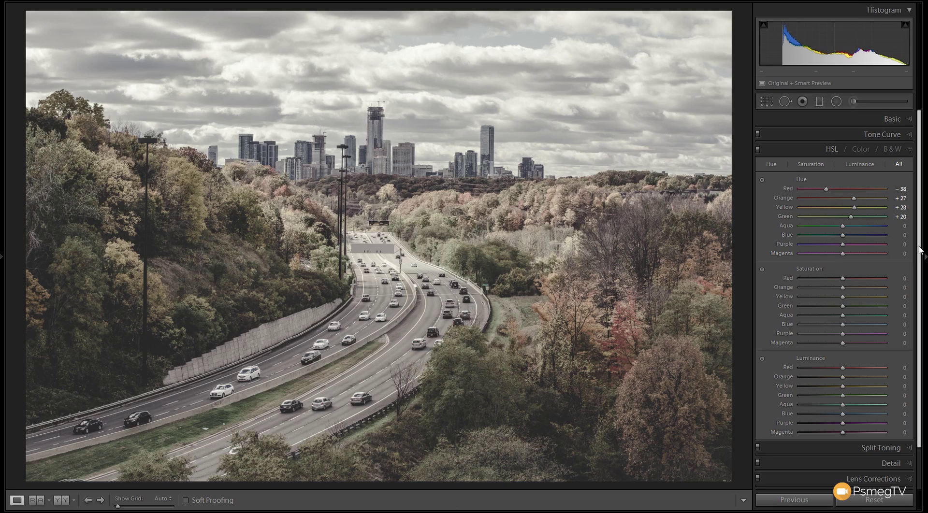
# Step: Set the HSL saturation values to Red -20, Orange -14, Yellow +15, Green +17, Aqua -44 and Blue -38
pyautogui.scroll(-1, 920, 259)
pyautogui.scroll(-3, 920, 259)
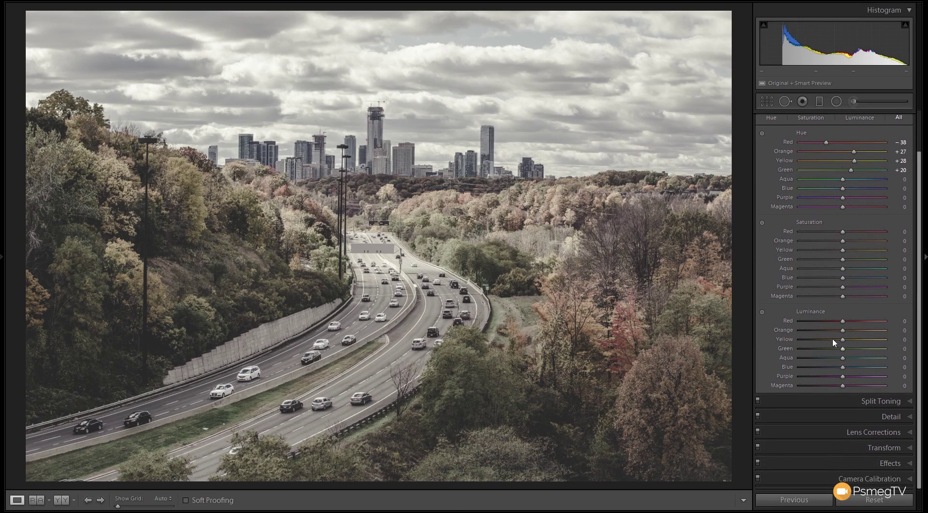
pyautogui.moveTo(843, 231); pyautogui.dragTo(834, 232)
pyautogui.moveTo(841, 242); pyautogui.dragTo(836, 243)
pyautogui.moveTo(843, 249); pyautogui.dragTo(849, 257)
pyautogui.moveTo(843, 268); pyautogui.dragTo(827, 282)
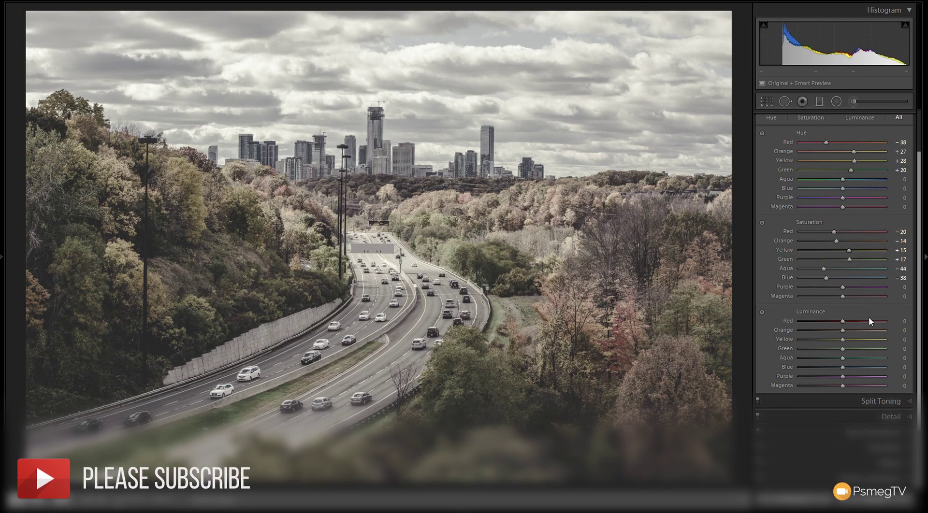
# Step: Set the HSL luminance values to Red +18, Orange +18, Yellow -25 and Green -22
pyautogui.moveTo(847, 321); pyautogui.dragTo(851, 322)
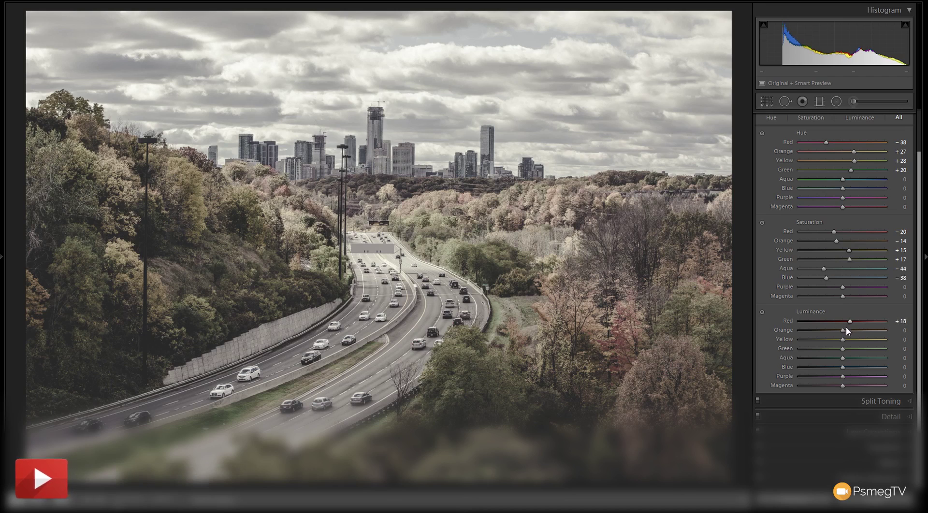
pyautogui.moveTo(843, 329); pyautogui.dragTo(850, 328)
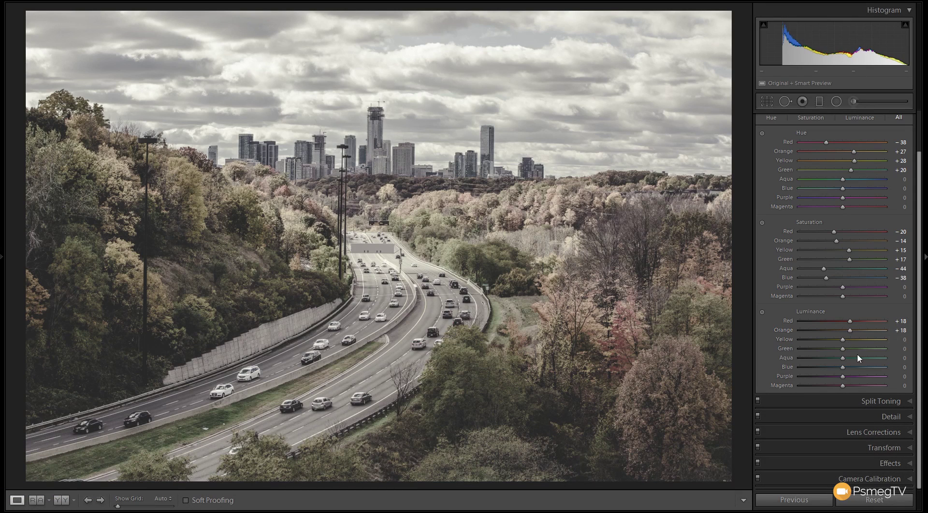
pyautogui.moveTo(851, 341)
pyautogui.mouseDown()
pyautogui.moveTo(841, 350)
pyautogui.moveTo(833, 342)
pyautogui.mouseUp()
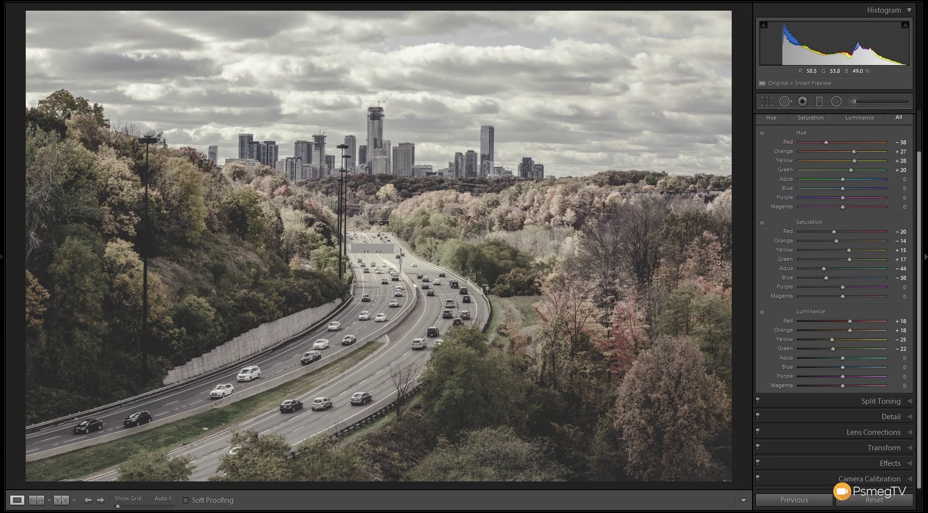
# Step: Compare the photo with and without the HSL color adjustments, leaving them enabled
pyautogui.moveTo(920, 161); pyautogui.dragTo(920, 118)
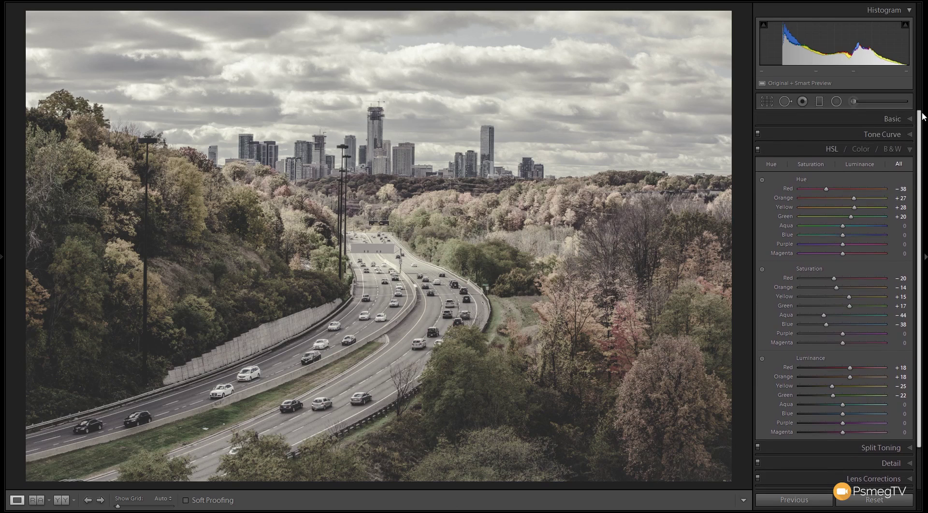
pyautogui.click(758, 150)
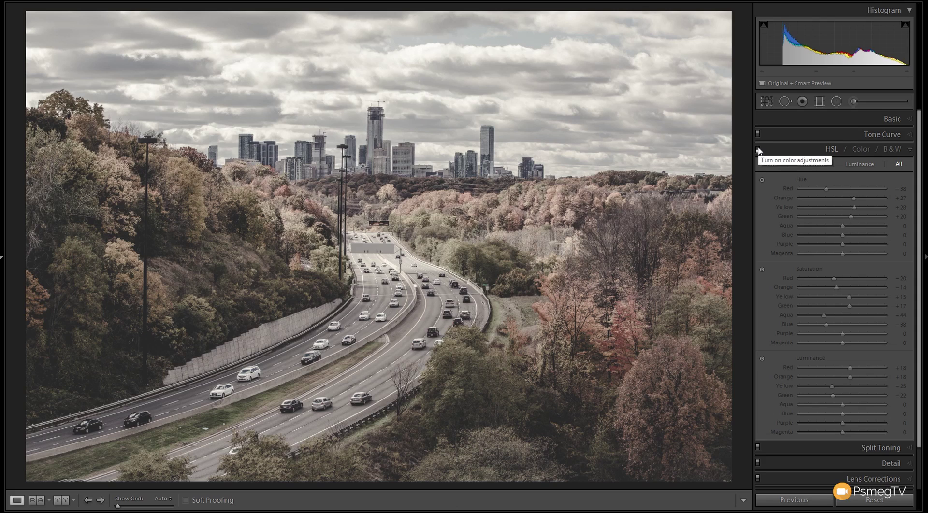
pyautogui.click(758, 151)
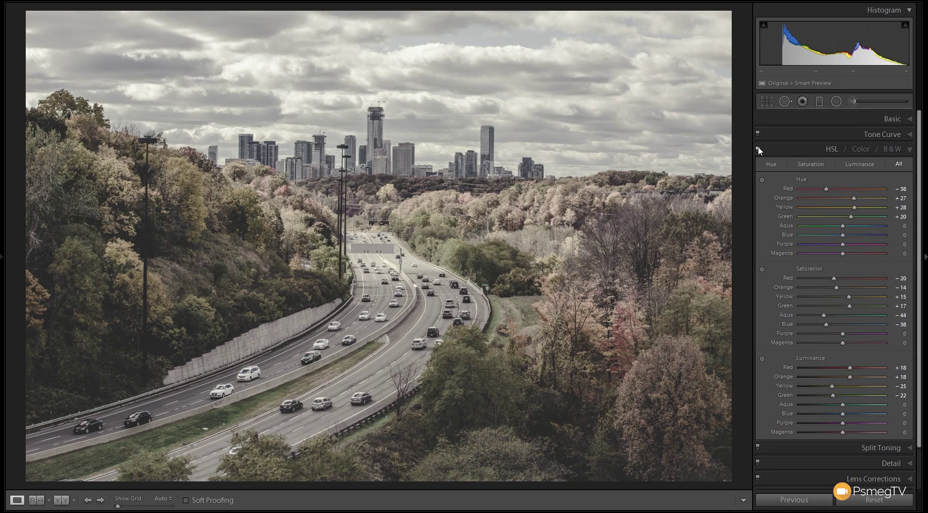
pyautogui.click(911, 150)
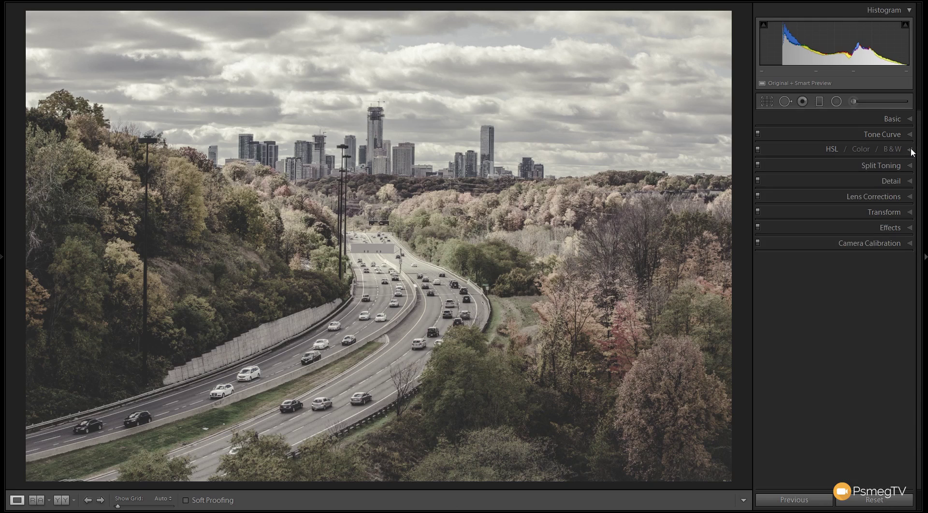
# Step: Tone the photo's highlights with split toning hue 49 and saturation 16
pyautogui.click(911, 166)
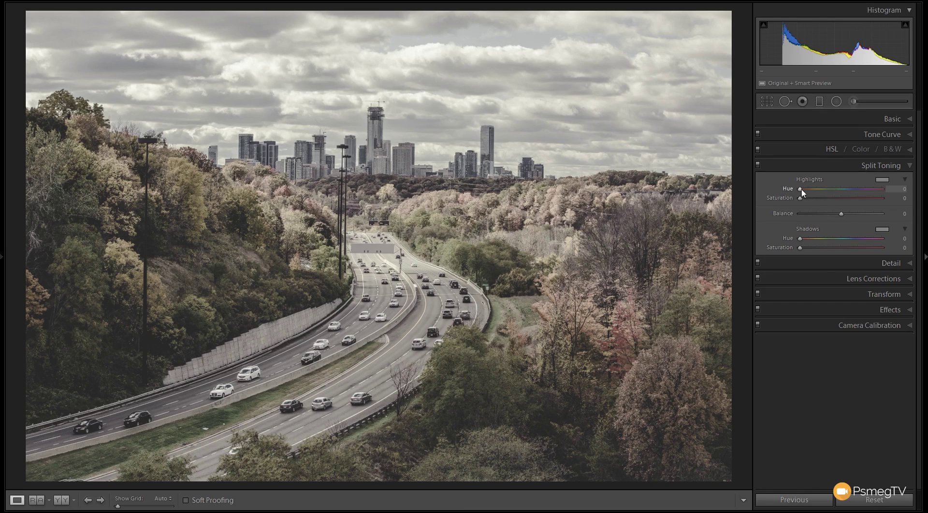
pyautogui.moveTo(801, 191)
pyautogui.mouseDown()
pyautogui.moveTo(813, 191)
pyautogui.moveTo(803, 200)
pyautogui.moveTo(811, 202)
pyautogui.mouseUp()
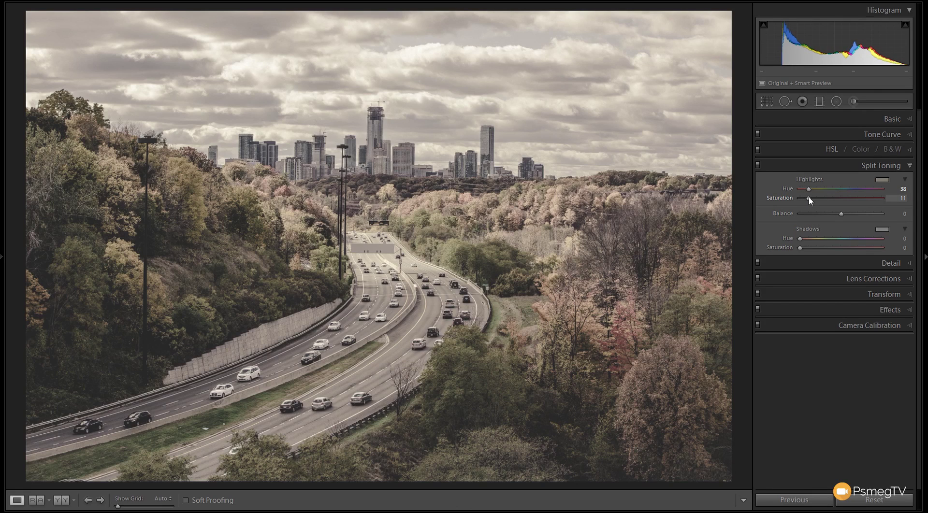
pyautogui.moveTo(809, 191); pyautogui.dragTo(811, 191)
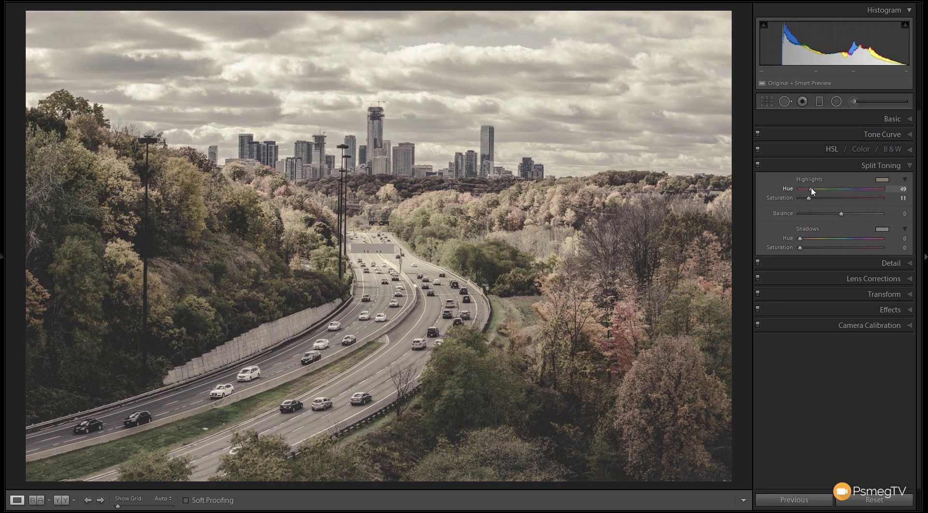
pyautogui.moveTo(809, 198); pyautogui.dragTo(814, 199)
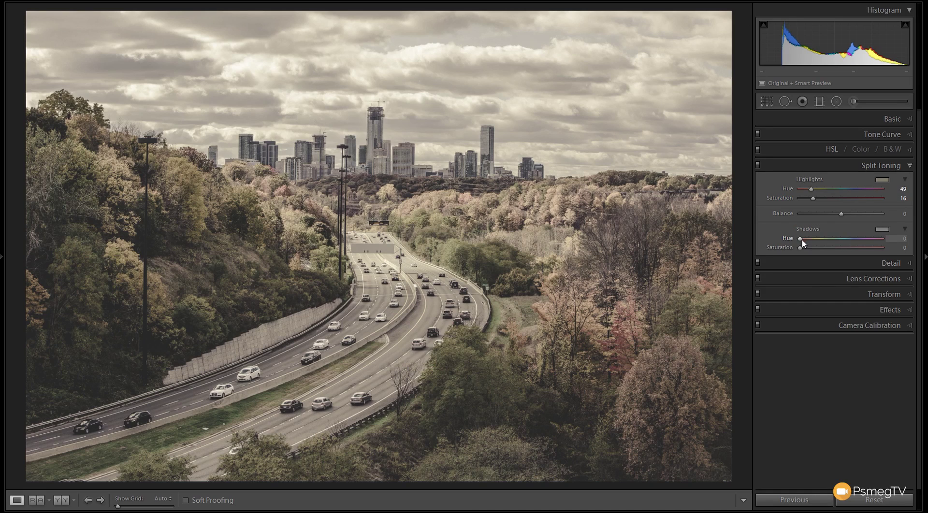
# Step: Tone the shadows with split toning hue 60 and saturation 14, and set the balance to -15
pyautogui.moveTo(801, 240); pyautogui.dragTo(815, 241)
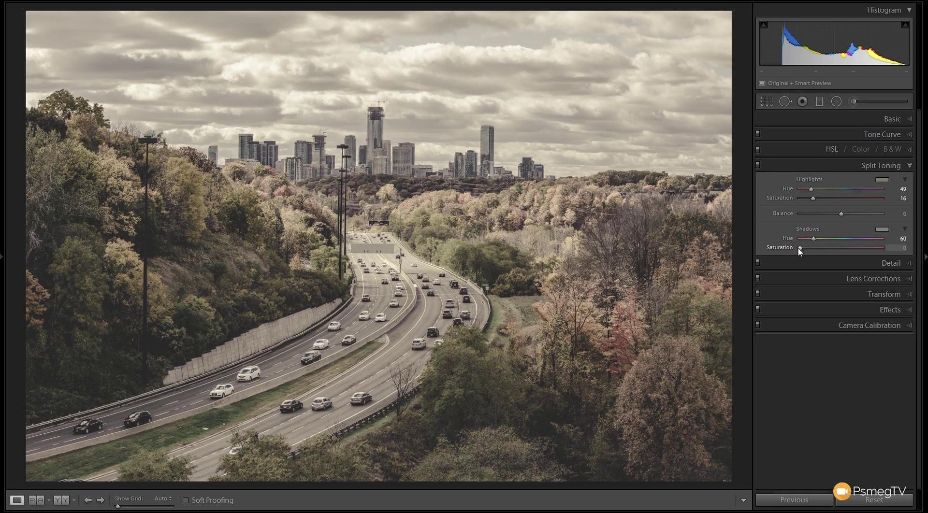
pyautogui.moveTo(800, 248); pyautogui.dragTo(813, 249)
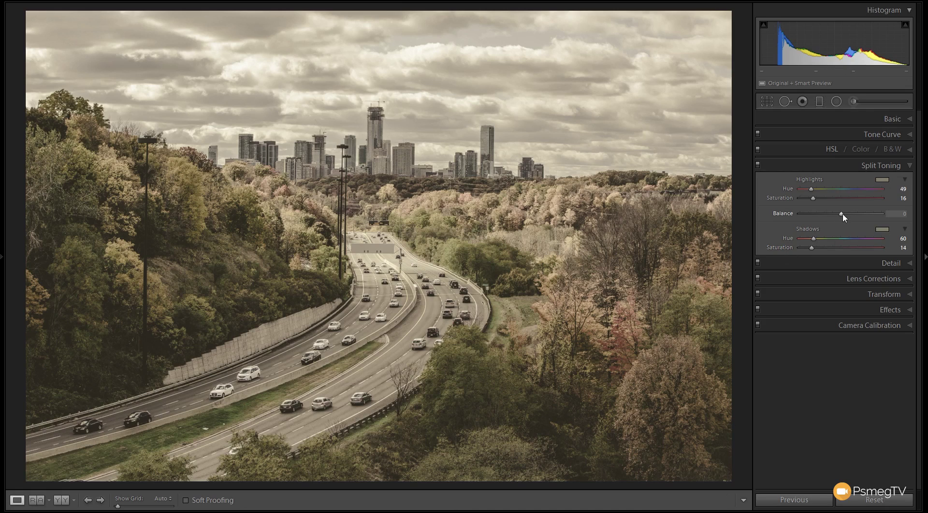
pyautogui.moveTo(839, 216)
pyautogui.mouseDown()
pyautogui.moveTo(819, 221)
pyautogui.moveTo(852, 217)
pyautogui.moveTo(836, 218)
pyautogui.mouseUp()
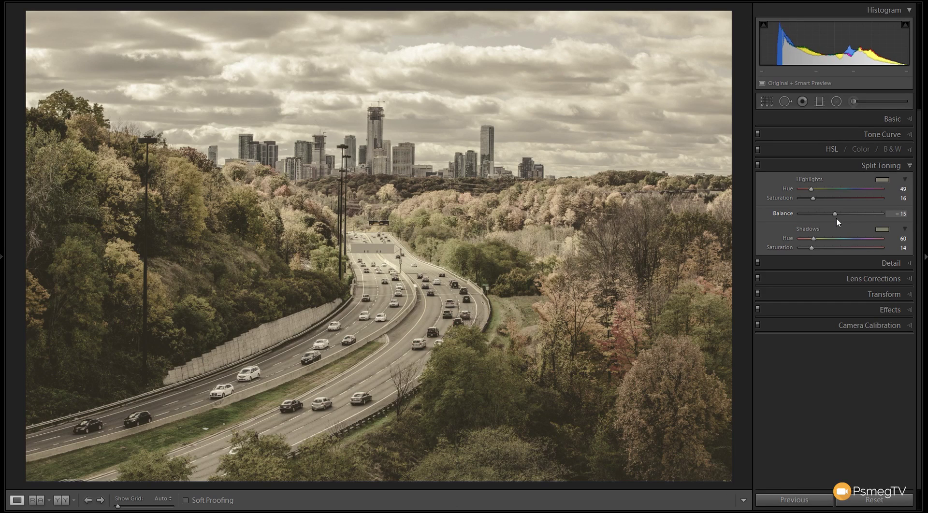
# Step: Compare the photo with and without the split toning, leaving it enabled
pyautogui.click(758, 165)
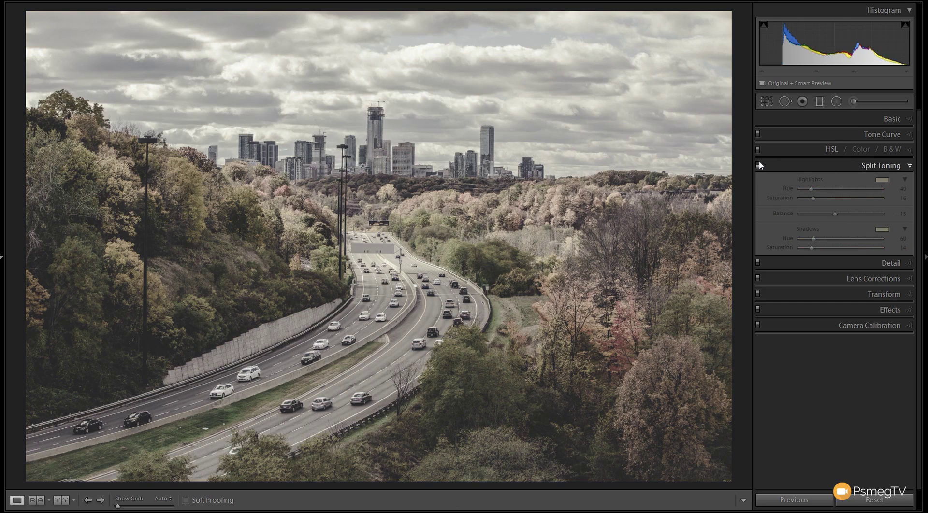
pyautogui.click(758, 165)
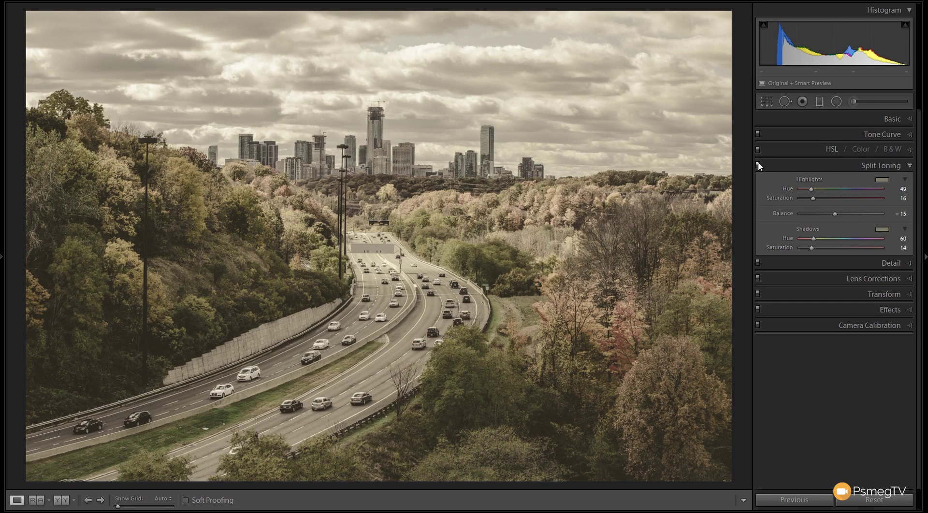
pyautogui.click(910, 165)
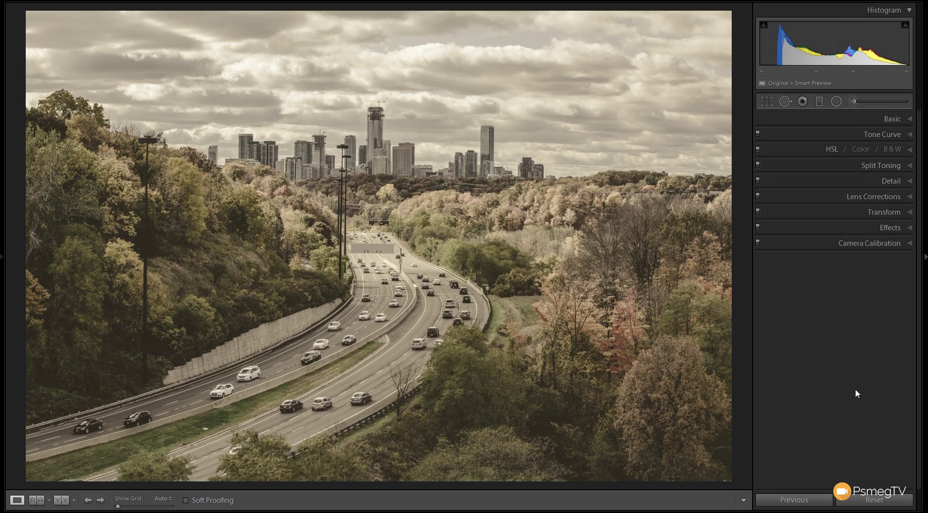
# Step: Add a post-crop vignette with amount -24 and set the Dehaze amount to +9
pyautogui.click(910, 228)
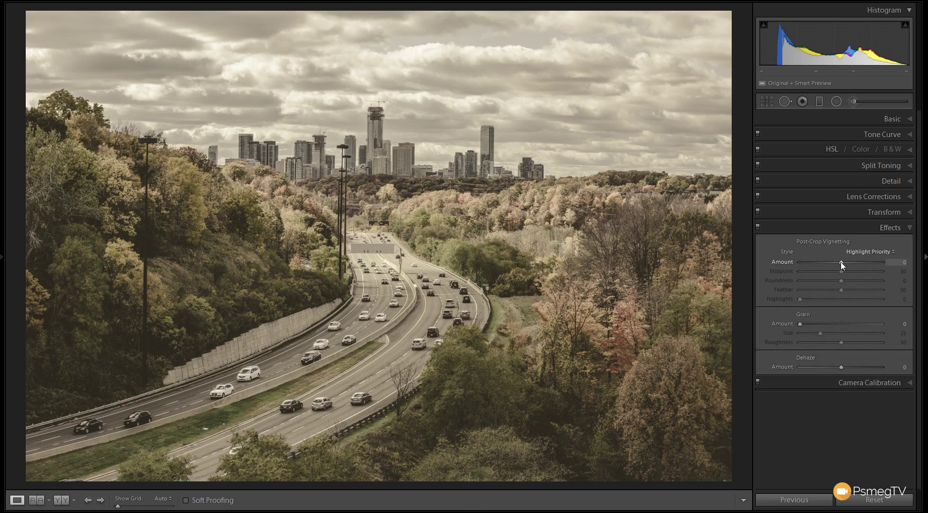
pyautogui.moveTo(841, 264); pyautogui.dragTo(832, 265)
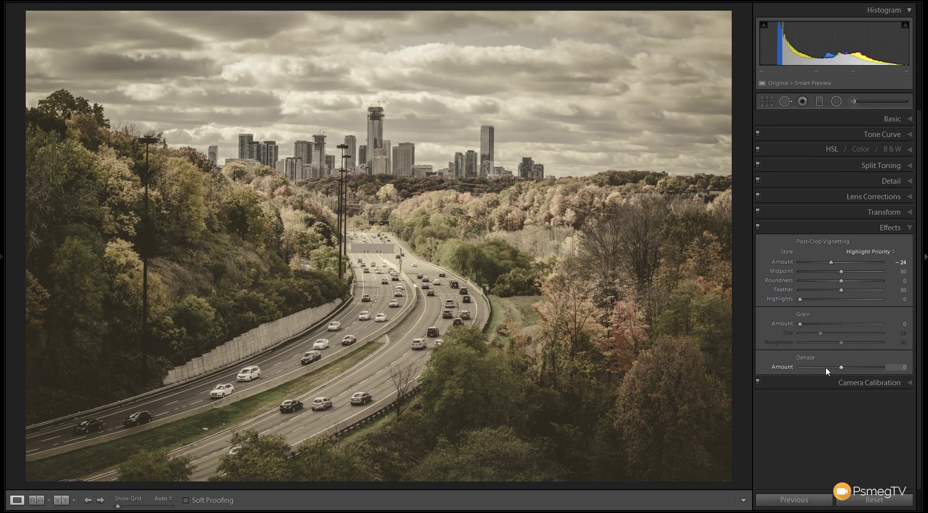
pyautogui.moveTo(841, 366); pyautogui.dragTo(839, 369)
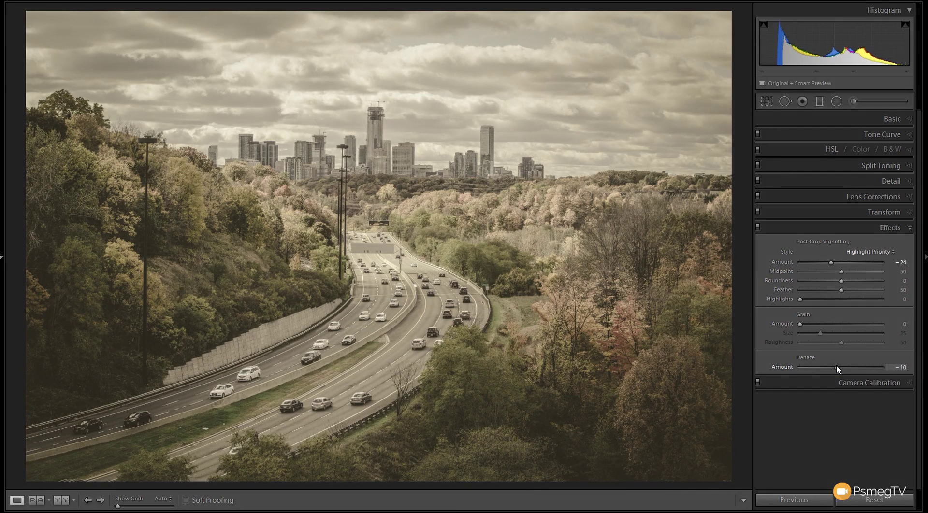
pyautogui.moveTo(836, 369); pyautogui.dragTo(846, 369)
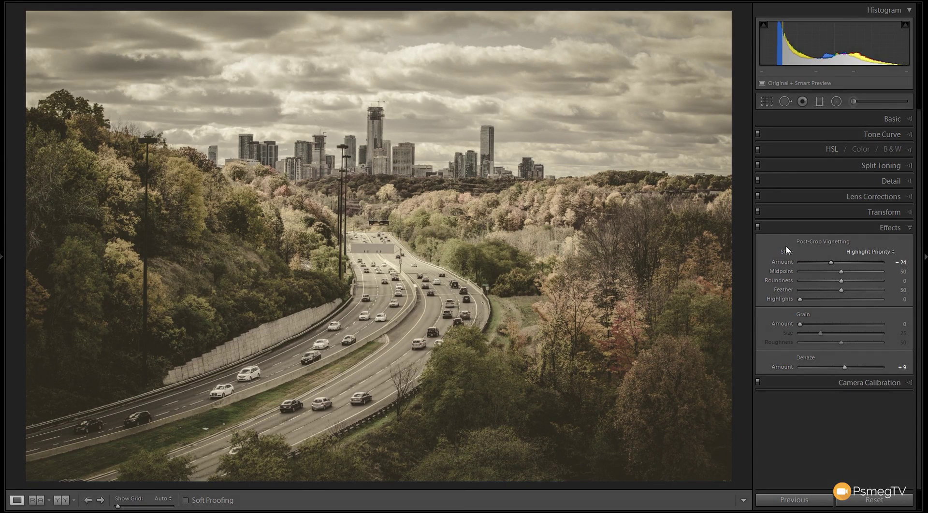
# Step: Compare the photo with and without the vignette and dehaze effects, leaving them enabled, and check the camera calibration settings
pyautogui.click(758, 226)
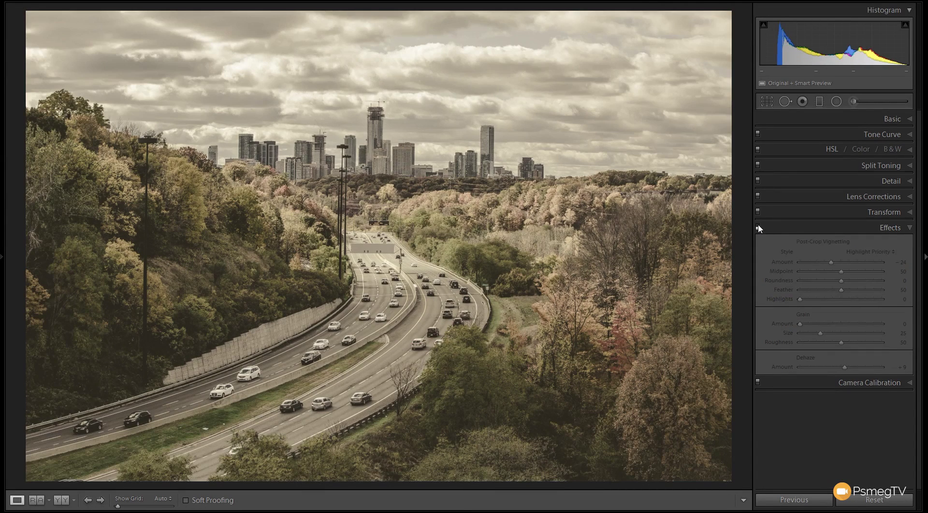
pyautogui.click(758, 226)
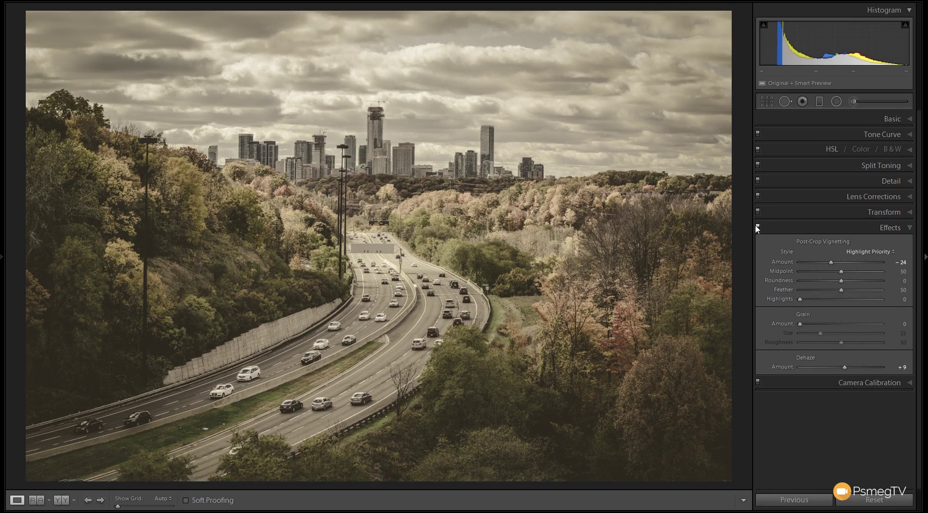
pyautogui.click(911, 387)
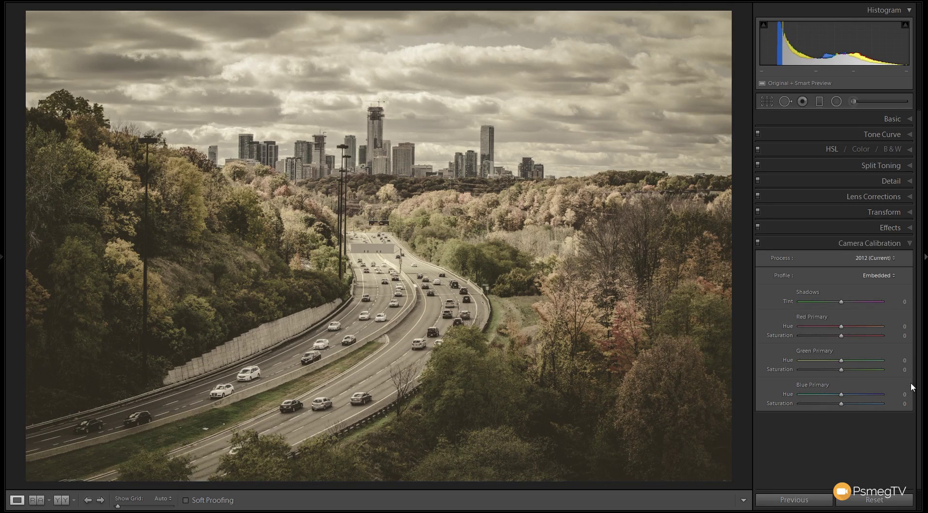
pyautogui.click(913, 244)
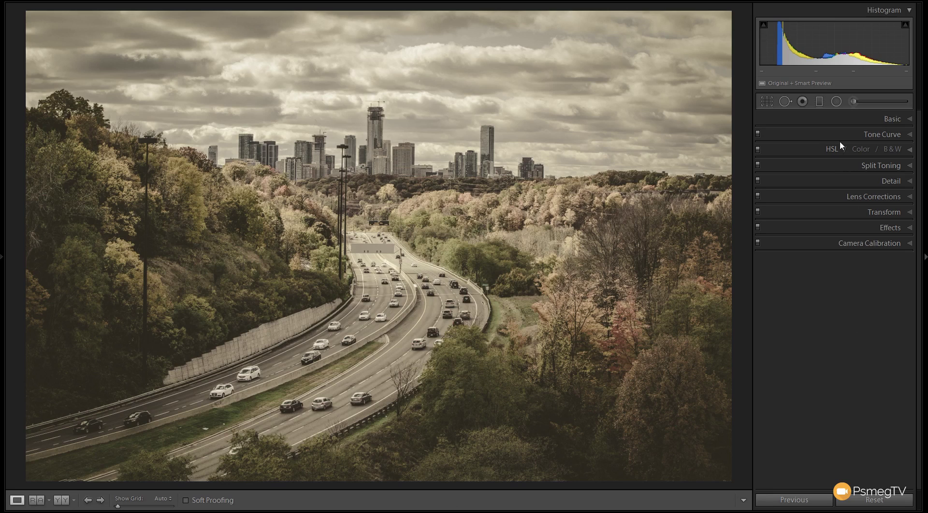
# Step: Draw a horizontal graduated filter from the upper clouds down to the tree line and tint it yellow with hue 59 and saturation 38%
pyautogui.click(820, 102)
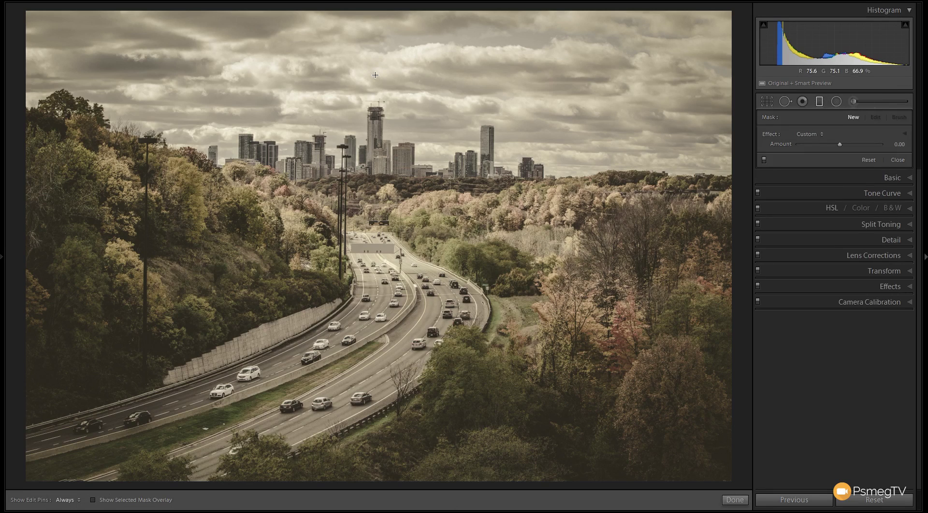
pyautogui.moveTo(375, 76); pyautogui.dragTo(381, 182)
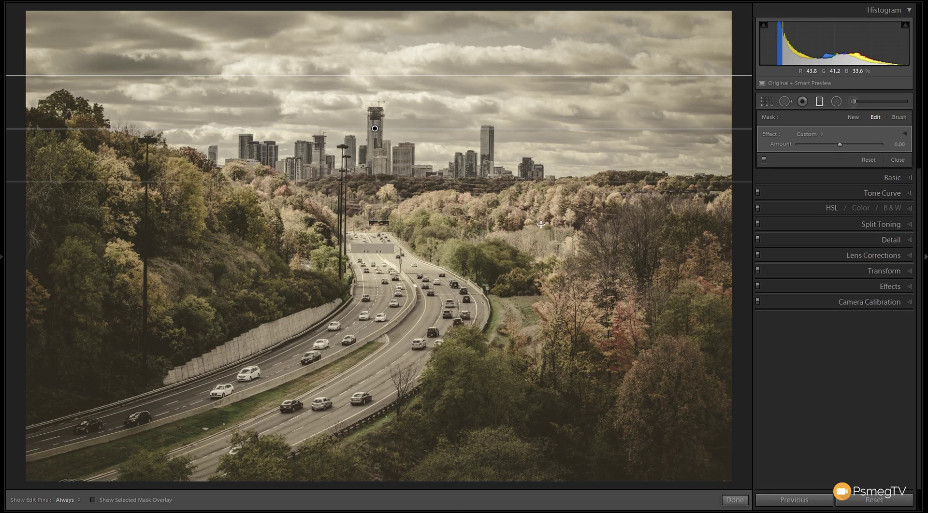
pyautogui.click(905, 133)
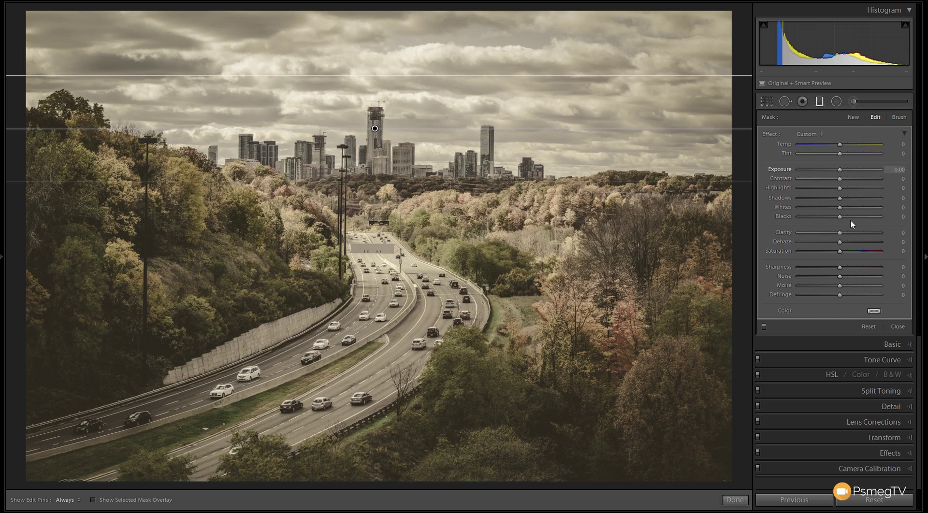
pyautogui.click(878, 313)
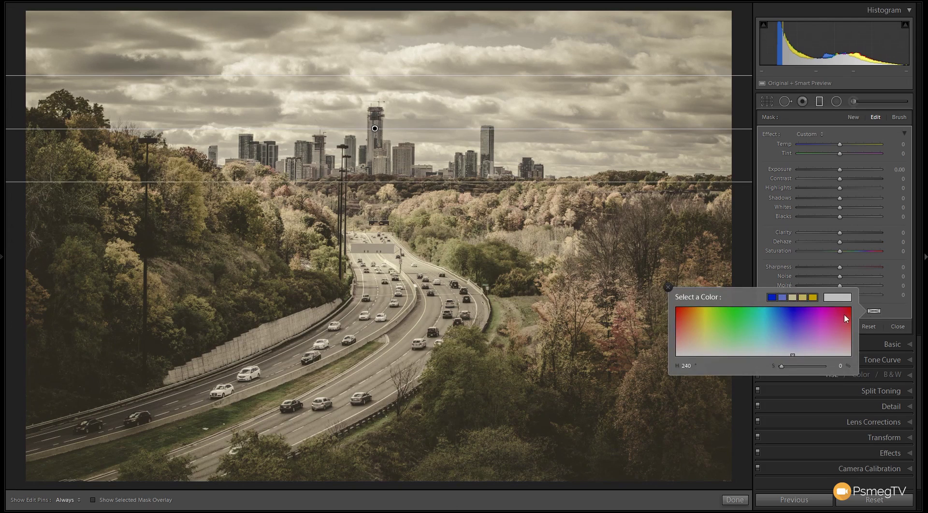
pyautogui.click(714, 320)
pyautogui.moveTo(715, 319)
pyautogui.mouseDown()
pyautogui.moveTo(715, 328)
pyautogui.moveTo(718, 317)
pyautogui.moveTo(710, 319)
pyautogui.mouseUp()
pyautogui.moveTo(709, 323); pyautogui.dragTo(704, 323)
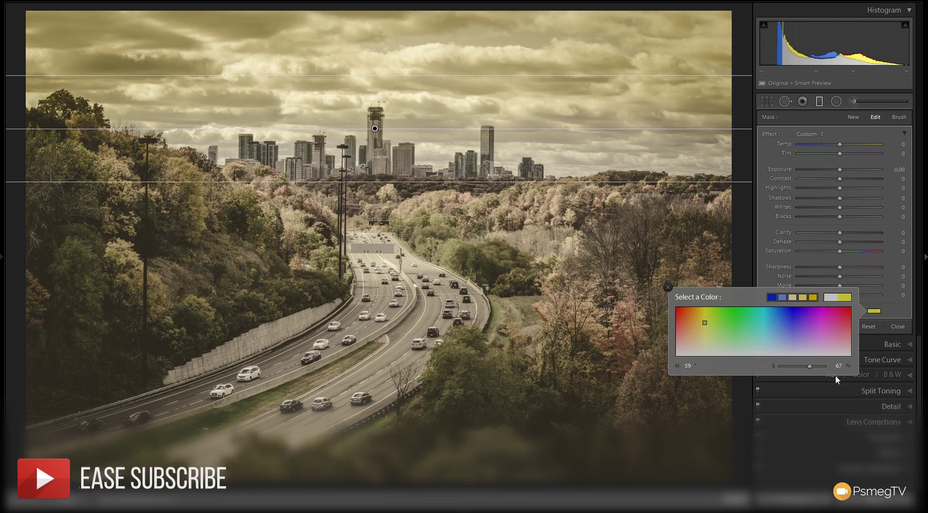
pyautogui.moveTo(810, 366); pyautogui.dragTo(799, 374)
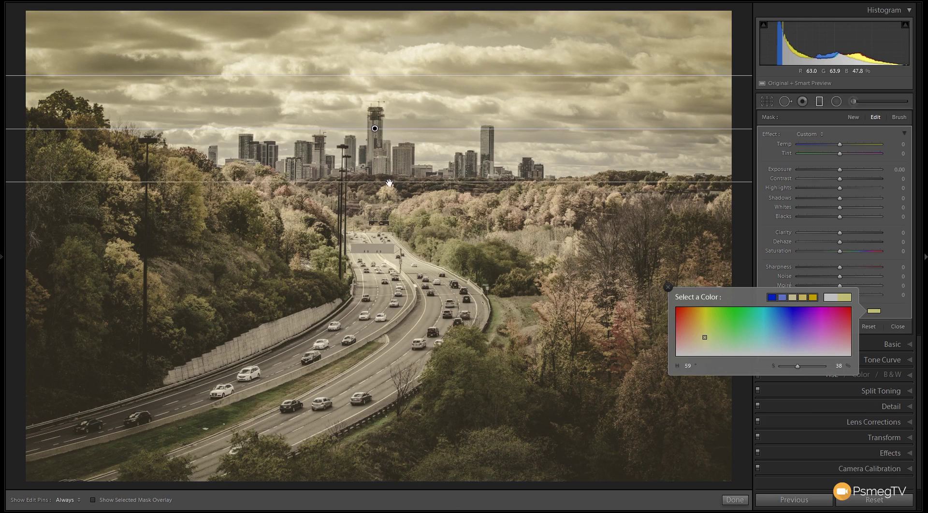
# Step: Move the graduated filter slightly lower over the skyline and slightly increase the saturation of its yellow tint
pyautogui.moveTo(375, 129); pyautogui.dragTo(375, 150)
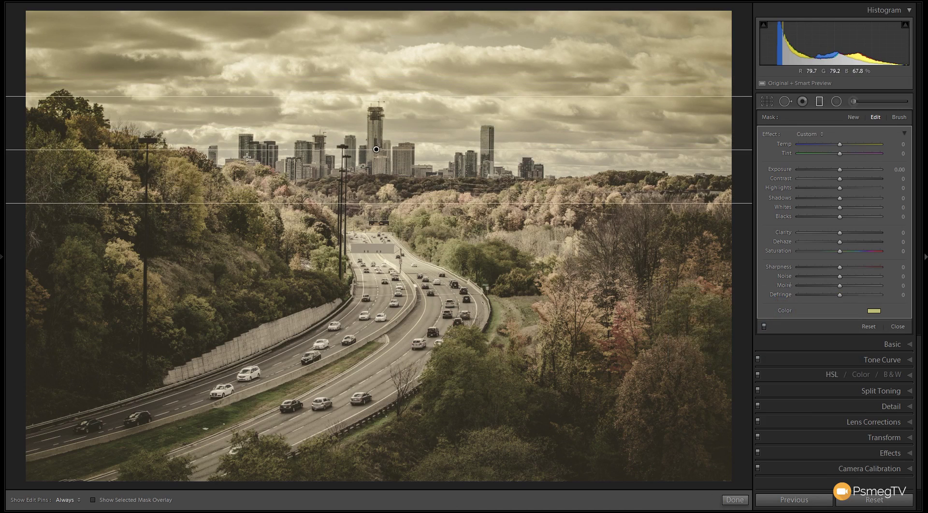
pyautogui.click(874, 310)
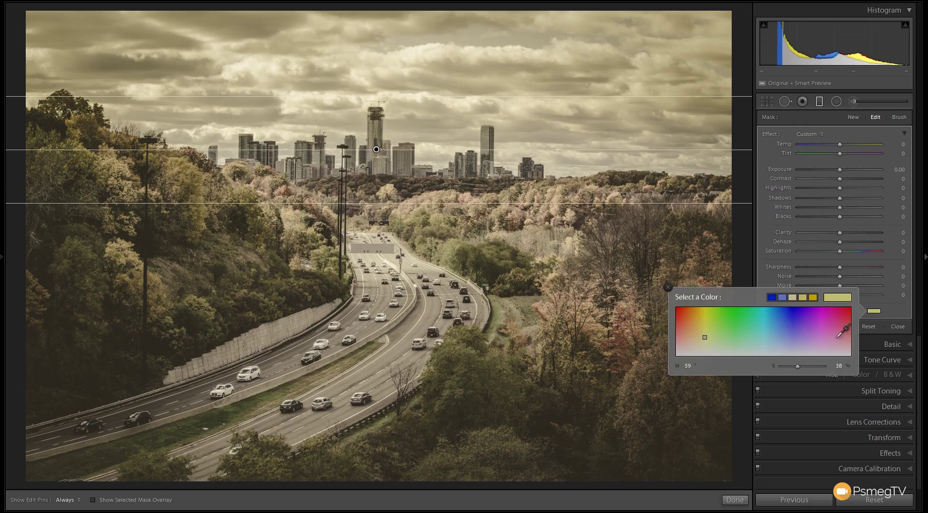
pyautogui.moveTo(799, 369); pyautogui.dragTo(802, 370)
pyautogui.click(906, 314)
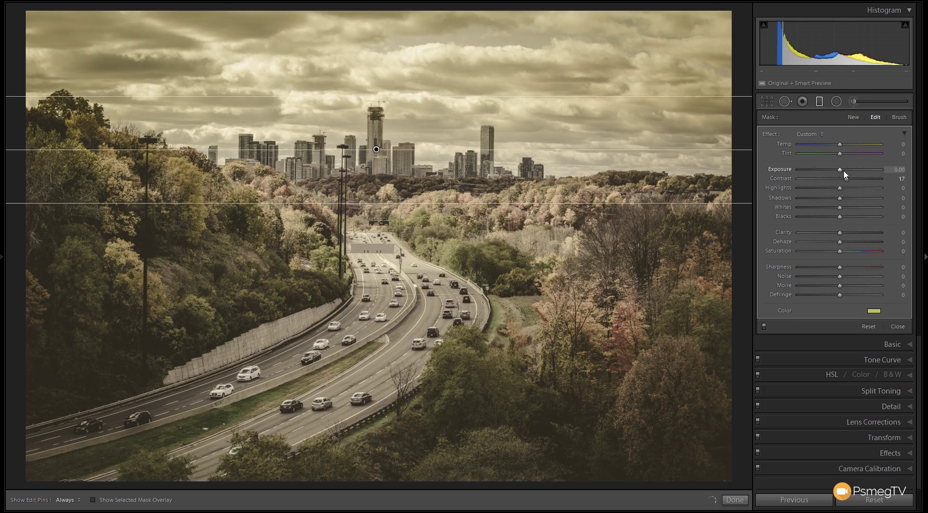
# Step: Set the graduated filter's exposure to 0.31, contrast to 17, clarity to 15 and highlights to -22
pyautogui.moveTo(839, 170); pyautogui.dragTo(843, 168)
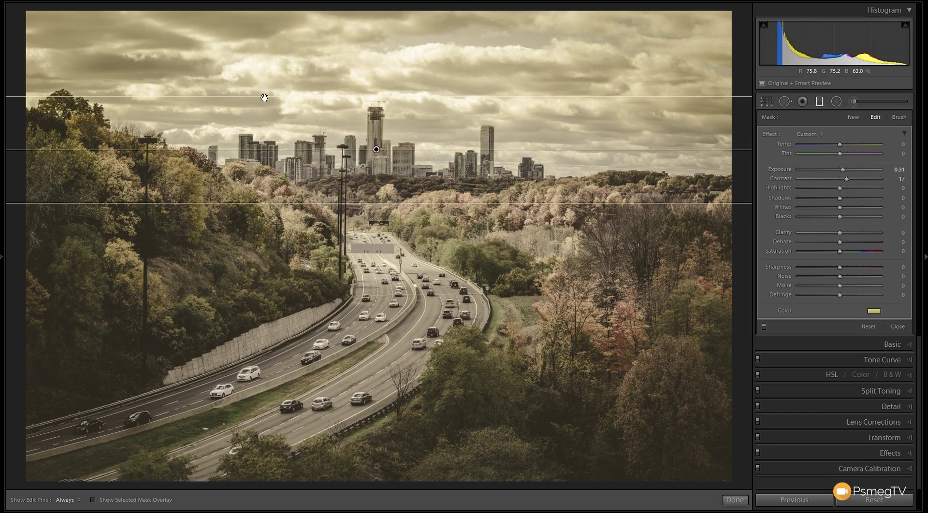
pyautogui.moveTo(840, 233); pyautogui.dragTo(847, 234)
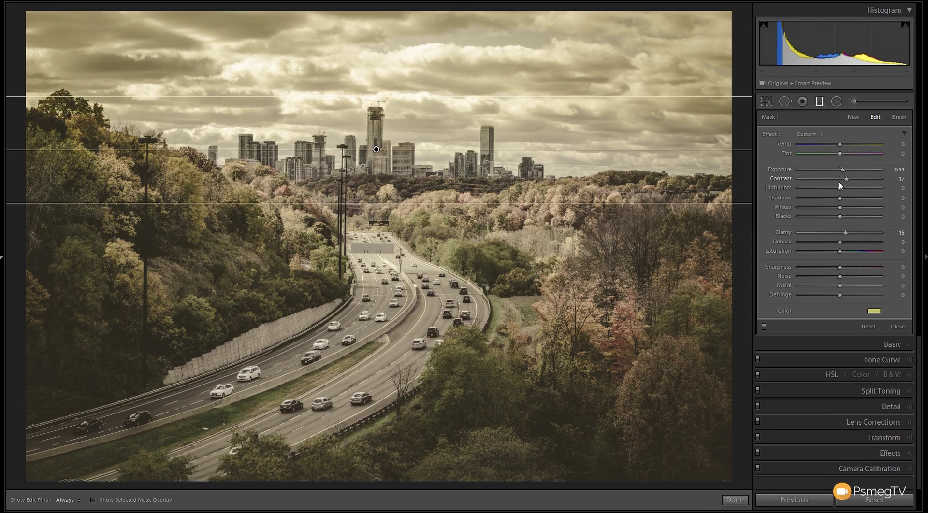
pyautogui.moveTo(841, 188); pyautogui.dragTo(832, 190)
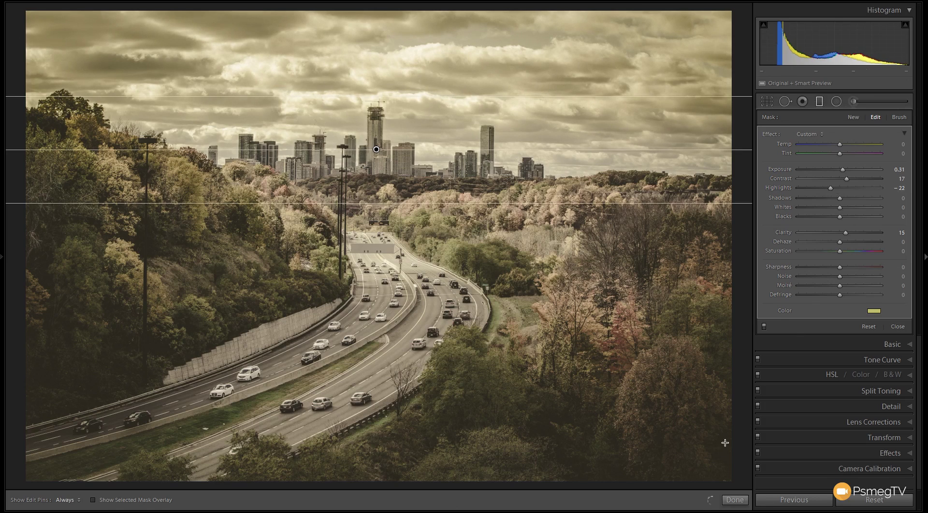
# Step: Compare the sky with and without the graduated filter, leave it enabled, and finish editing the filter
pyautogui.click(764, 327)
pyautogui.click(765, 327)
pyautogui.click(739, 503)
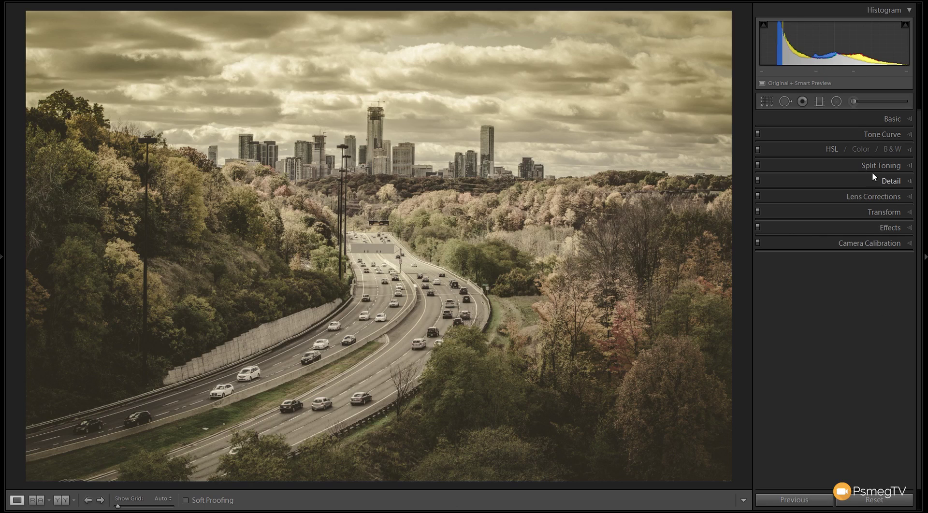
# Step: Crop the photo to a 16 x 9 aspect ratio, framed to keep nearly all the sky and trim mostly the lower foreground
pyautogui.click(770, 102)
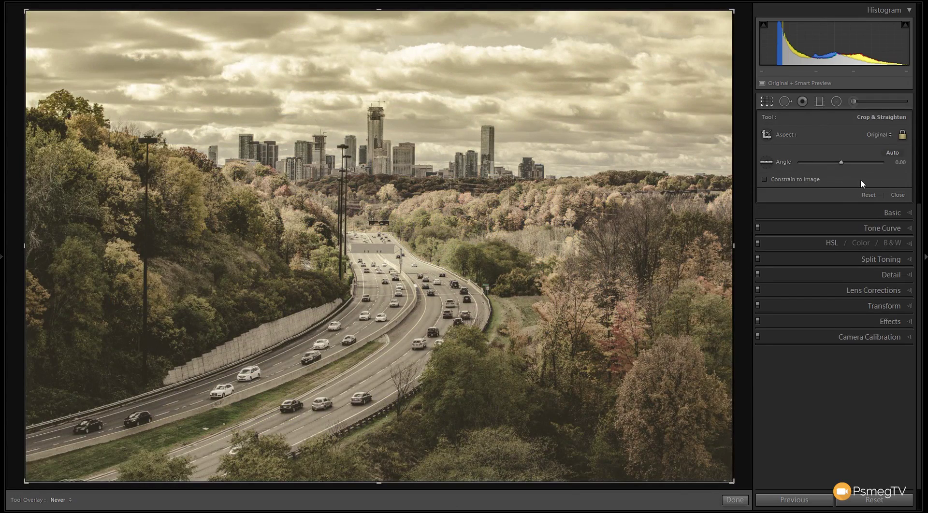
pyautogui.click(875, 135)
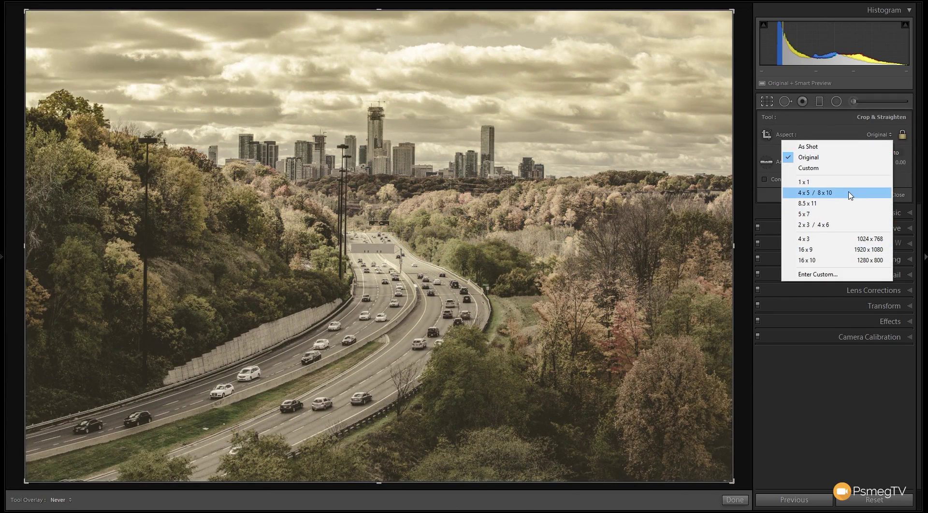
pyautogui.click(832, 253)
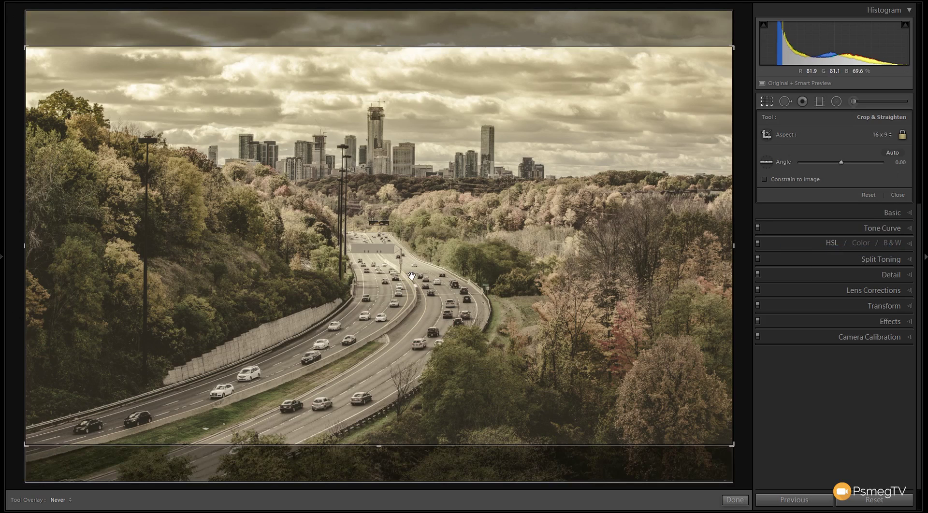
pyautogui.moveTo(412, 276); pyautogui.dragTo(412, 289)
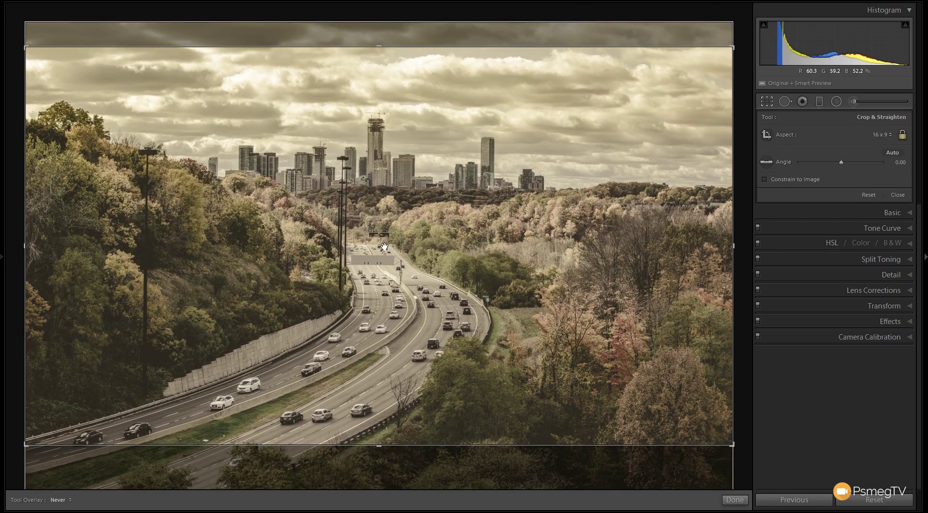
pyautogui.moveTo(424, 241); pyautogui.dragTo(420, 190)
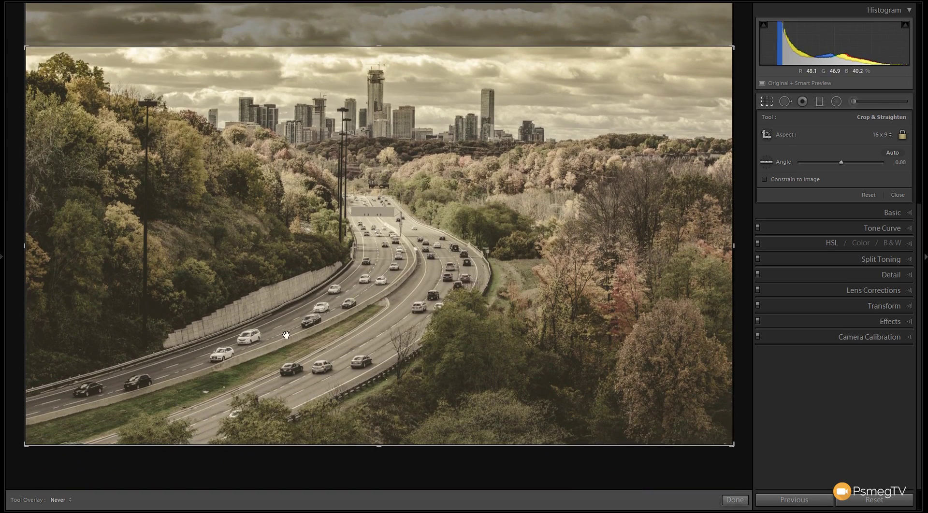
pyautogui.moveTo(426, 244); pyautogui.dragTo(422, 310)
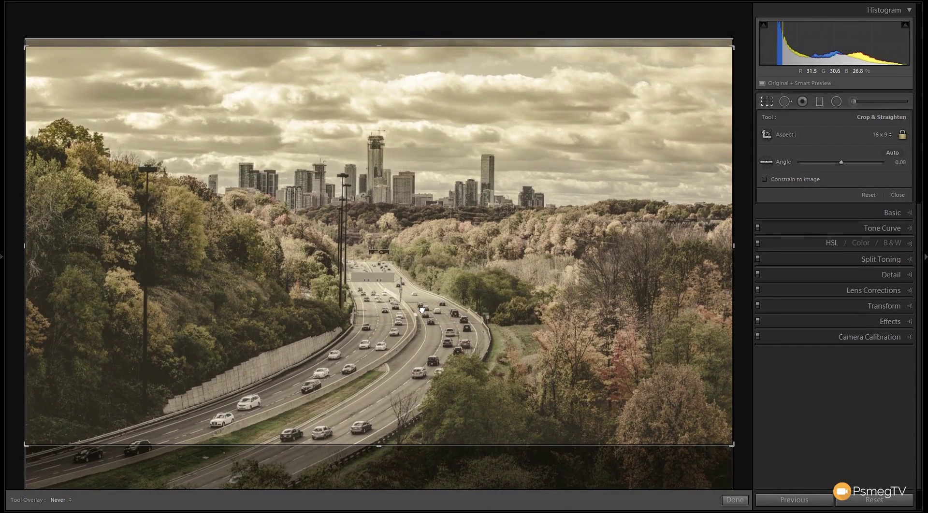
pyautogui.click(737, 501)
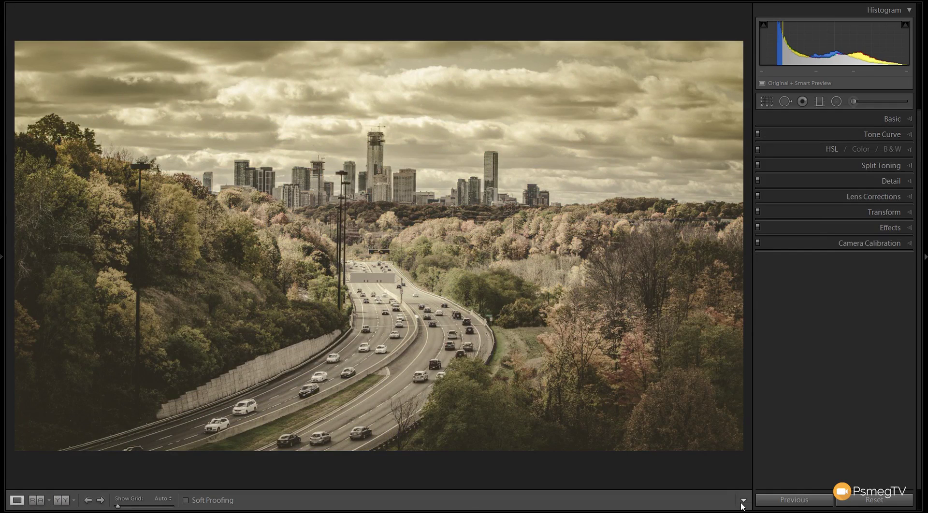
# Step: Set the post-crop vignetting amount to -23 with the Highlight Priority style
pyautogui.click(912, 230)
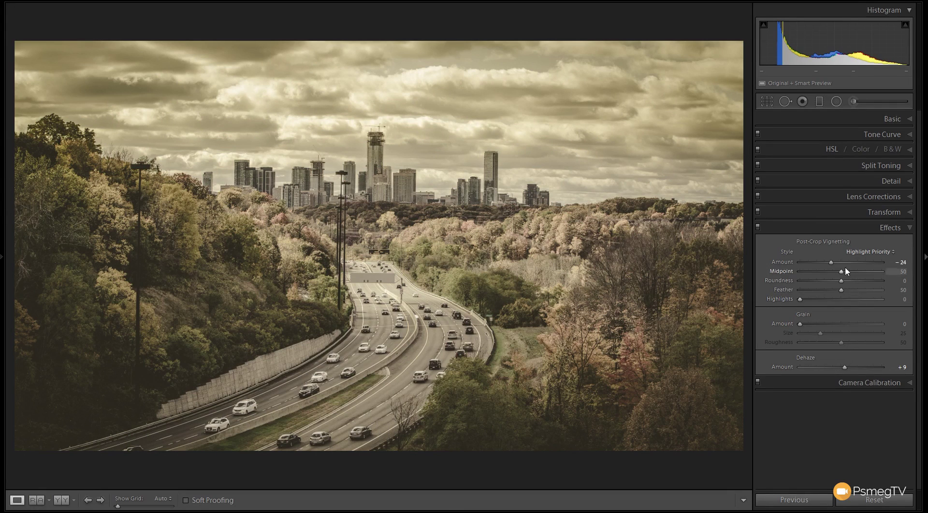
pyautogui.moveTo(832, 263); pyautogui.dragTo(842, 263)
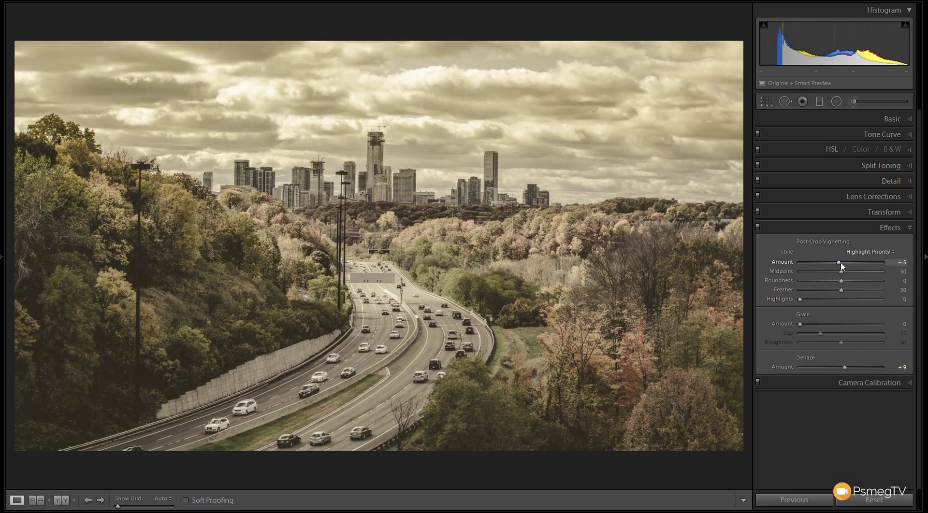
pyautogui.moveTo(841, 263); pyautogui.dragTo(831, 262)
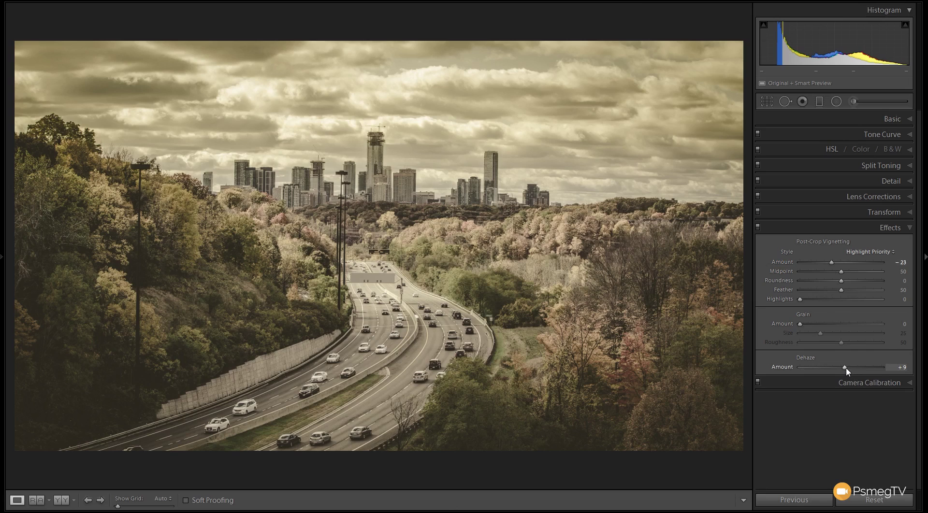
pyautogui.moveTo(846, 369); pyautogui.dragTo(847, 372)
# Step: Set the grain amount to 41, and compare the whole photo with and without the effects, leaving them enabled
pyautogui.moveTo(292, 148); pyautogui.dragTo(290, 253)
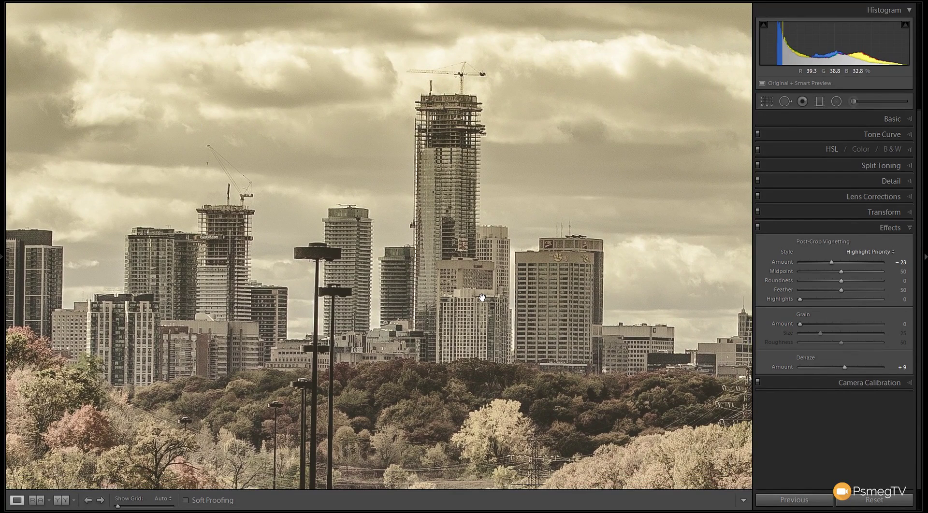
pyautogui.moveTo(802, 324); pyautogui.dragTo(828, 325)
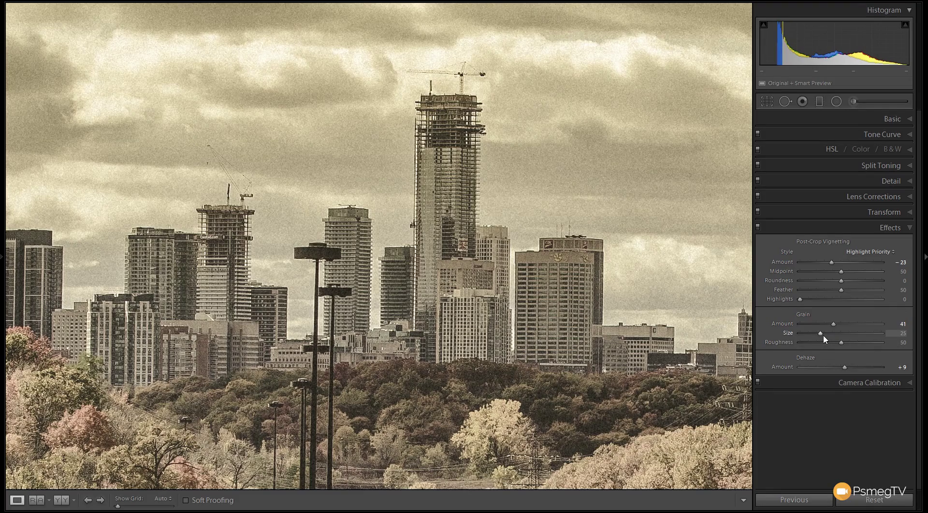
pyautogui.click(419, 275)
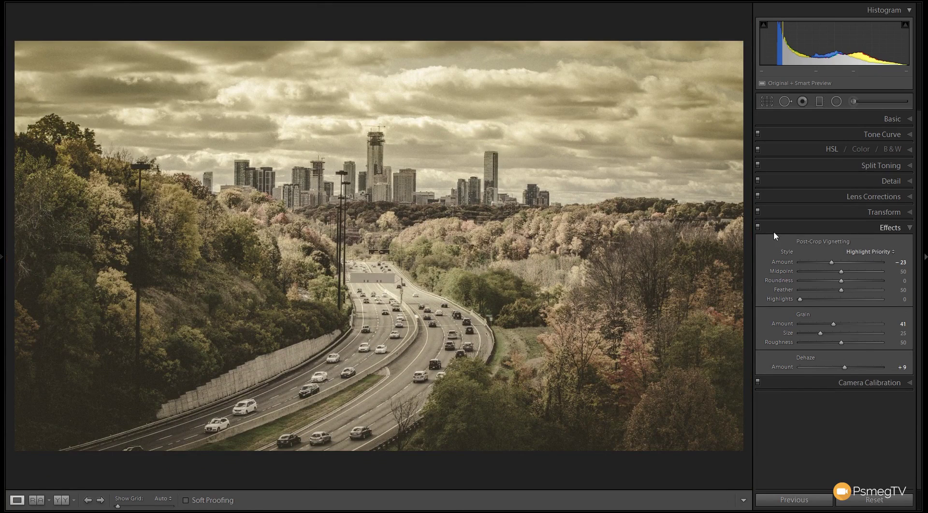
pyautogui.click(758, 228)
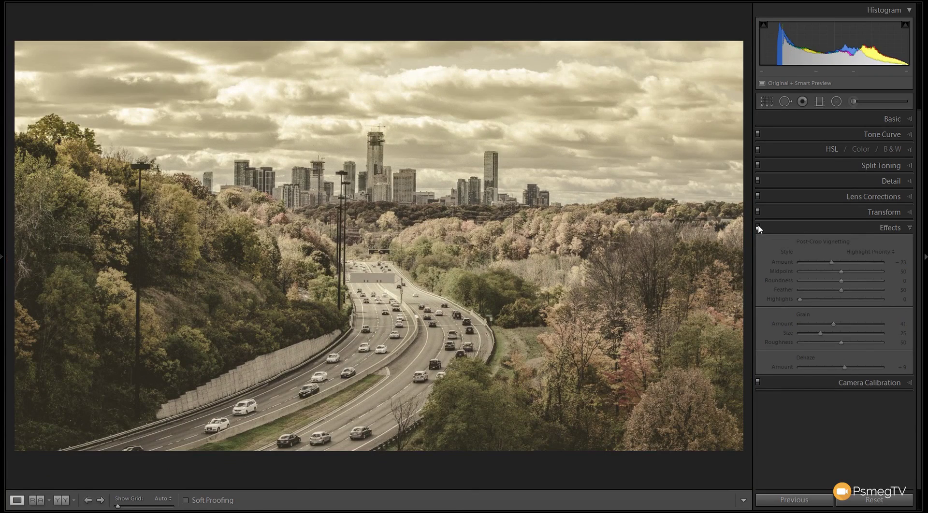
pyautogui.click(758, 227)
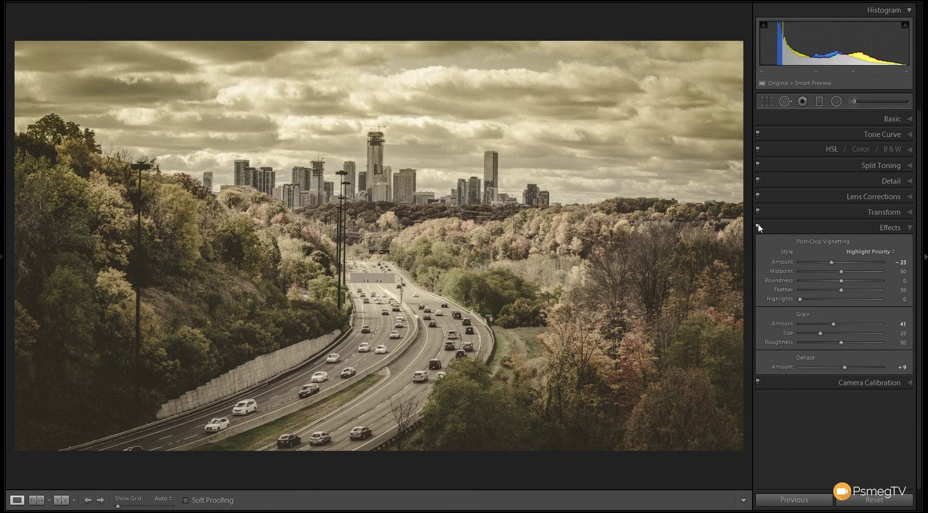